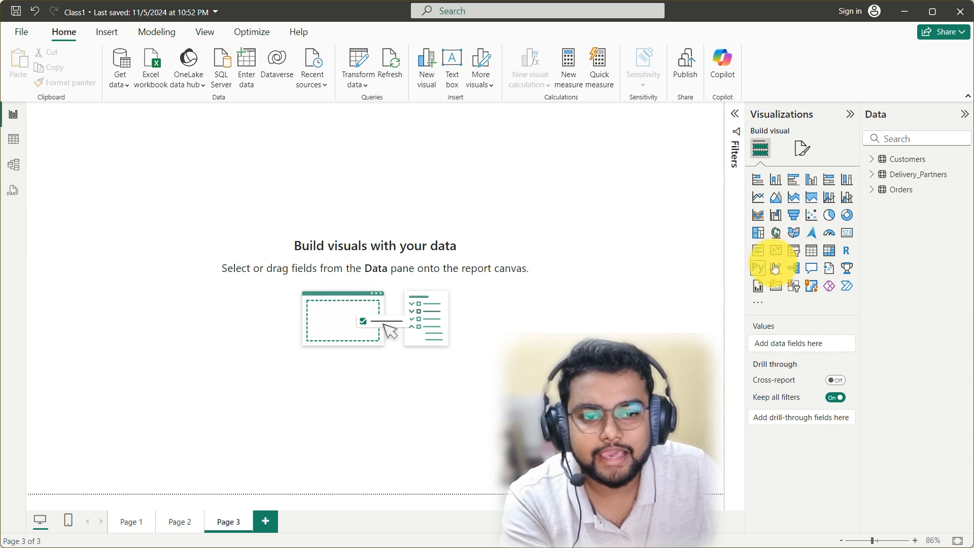
Step: Add a card visual showing Bill Amount from the Orders table, and delete it from Page 3
click(850, 236)
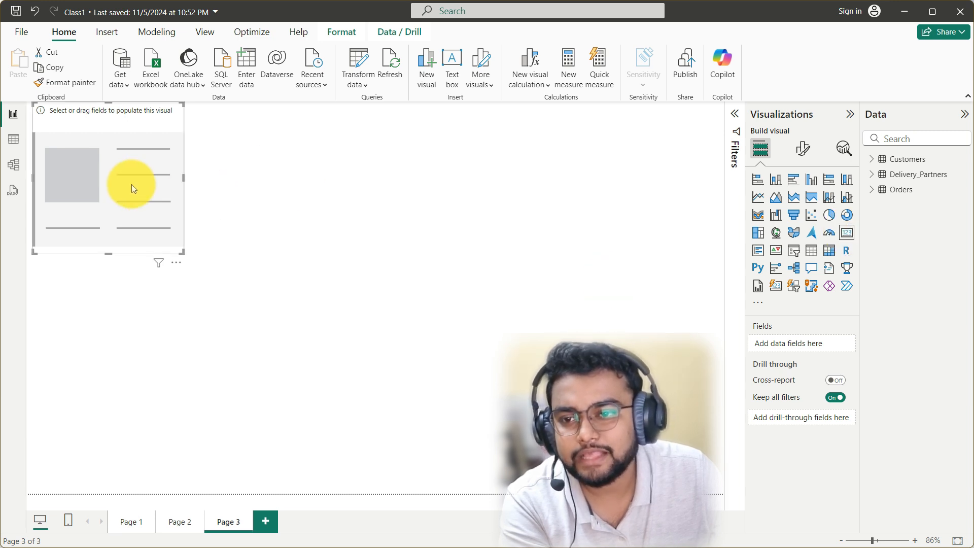
mouse_move(132, 184)
mouse_down()
mouse_move(145, 217)
mouse_move(129, 209)
mouse_move(133, 190)
mouse_up()
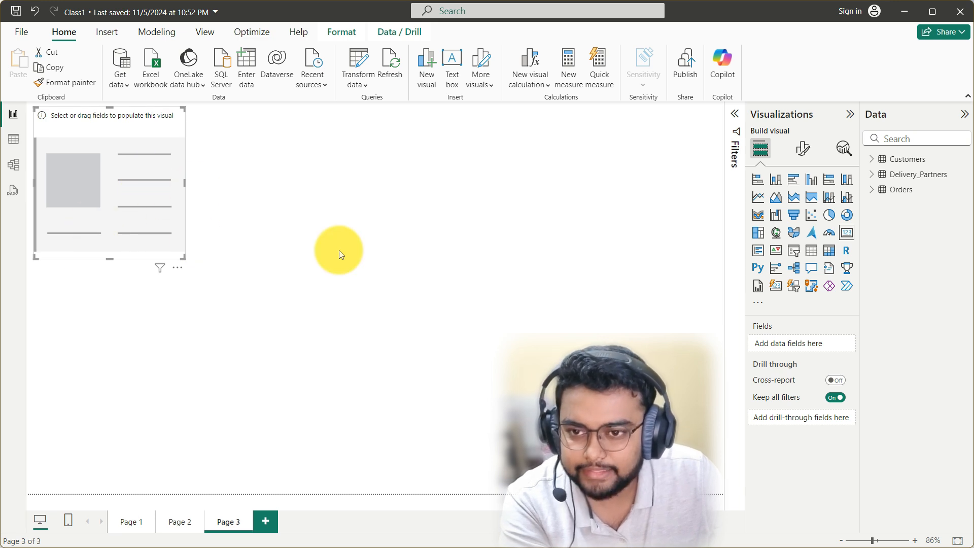
click(877, 164)
click(877, 251)
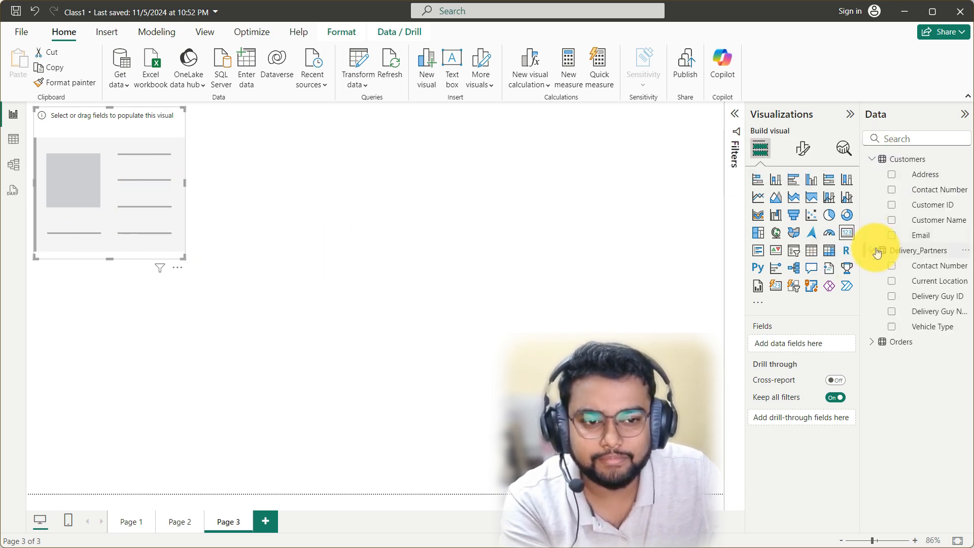
click(874, 342)
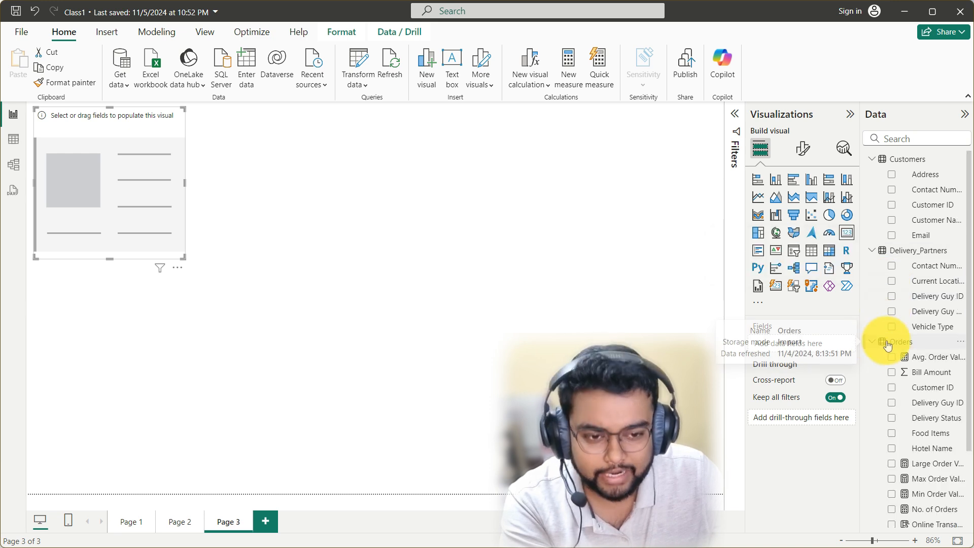
scroll(896, 357, down, 2)
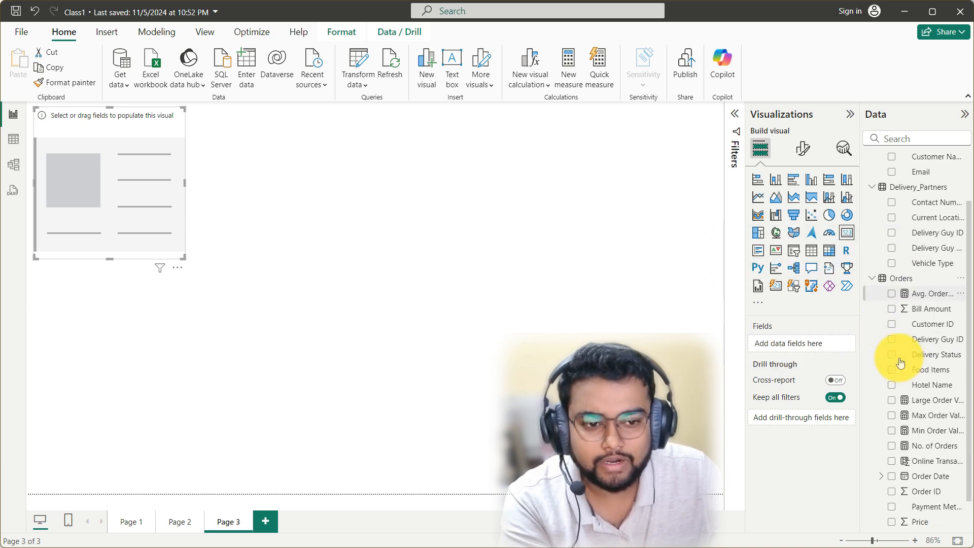
click(893, 310)
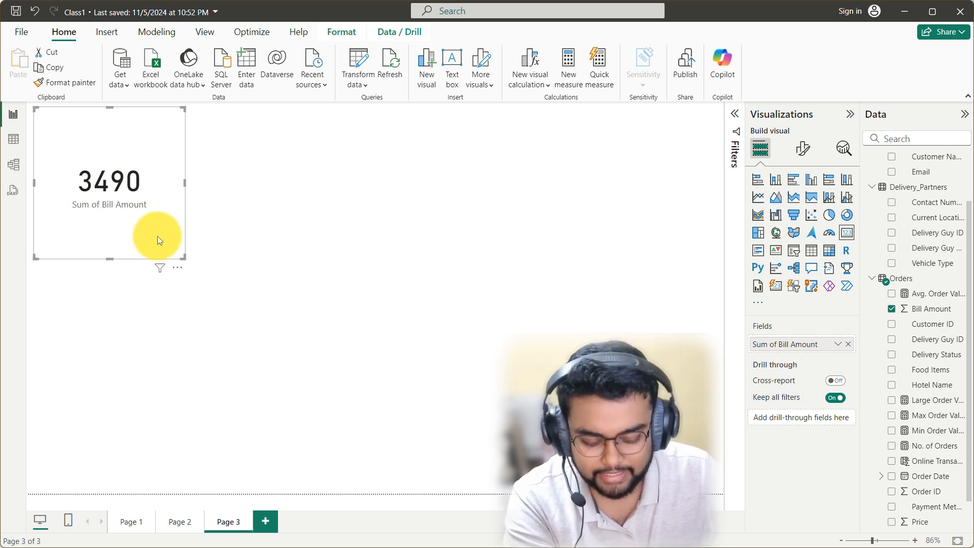
key(Delete)
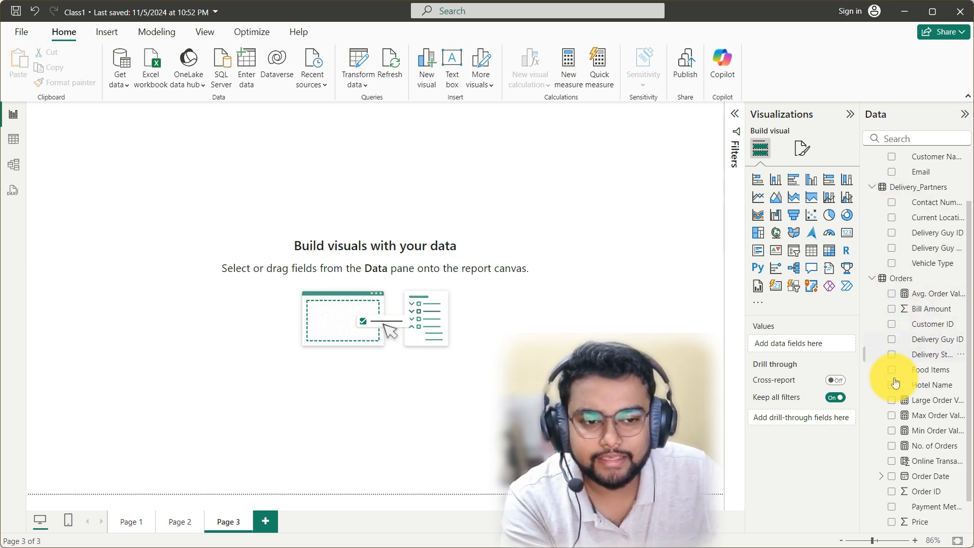
Step: Create a new visual from the Orders table's Bill Amount field and convert it to a card
click(892, 309)
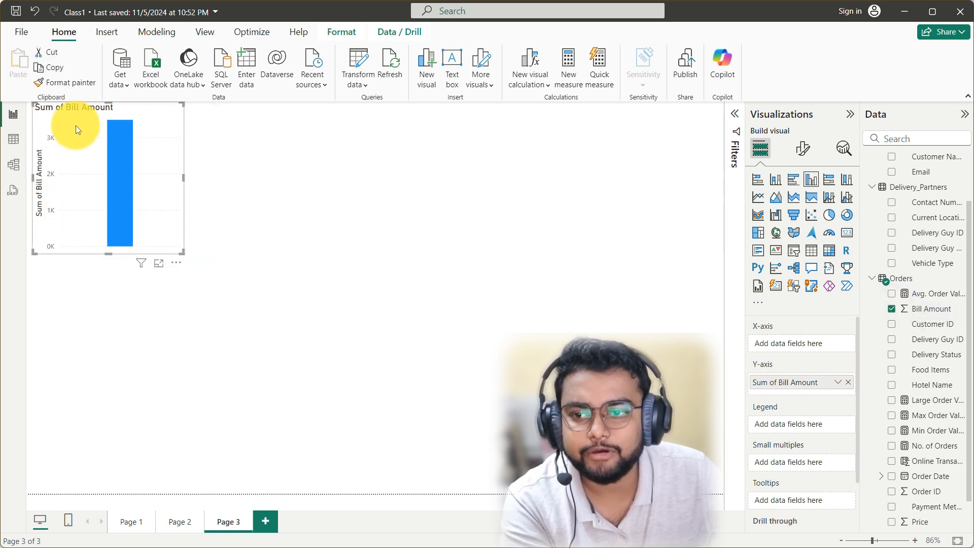
drag(75, 126, 75, 140)
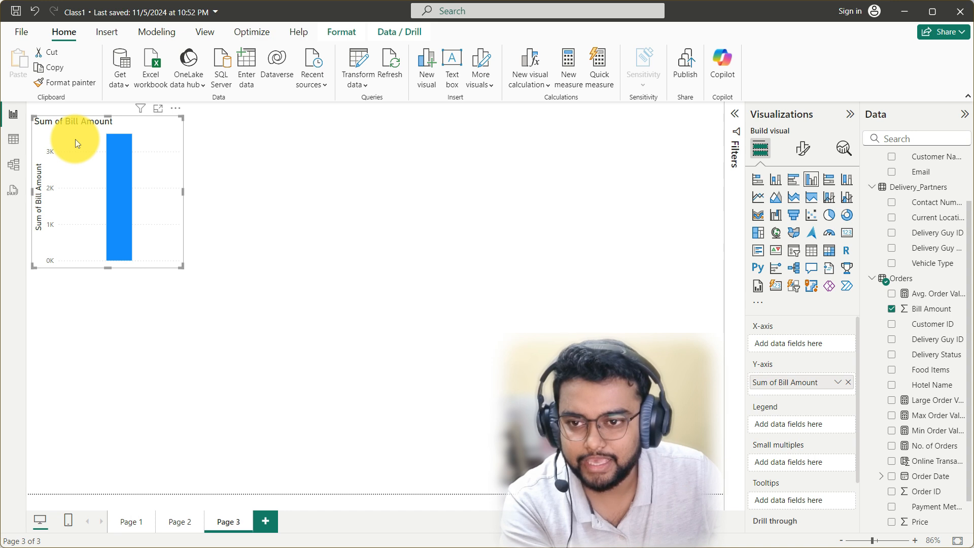
click(314, 179)
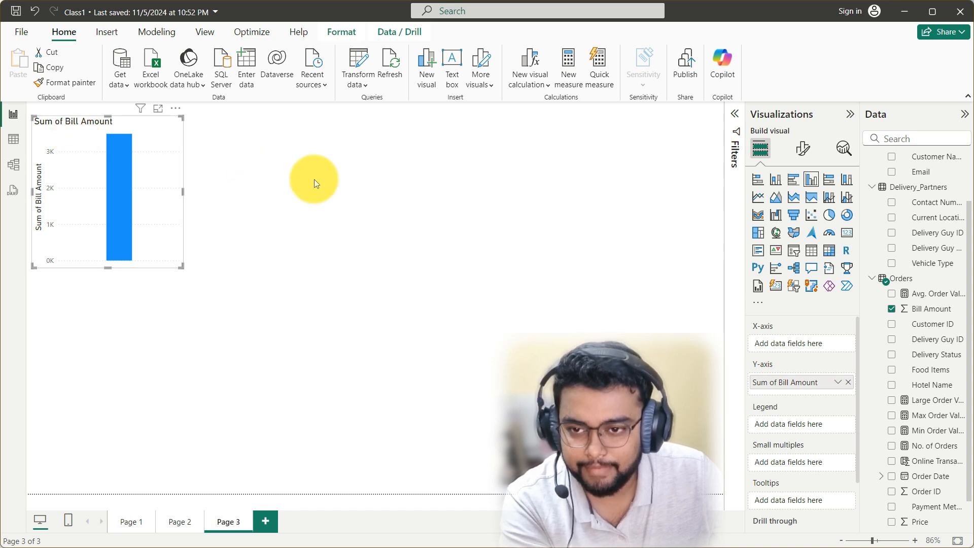
click(96, 145)
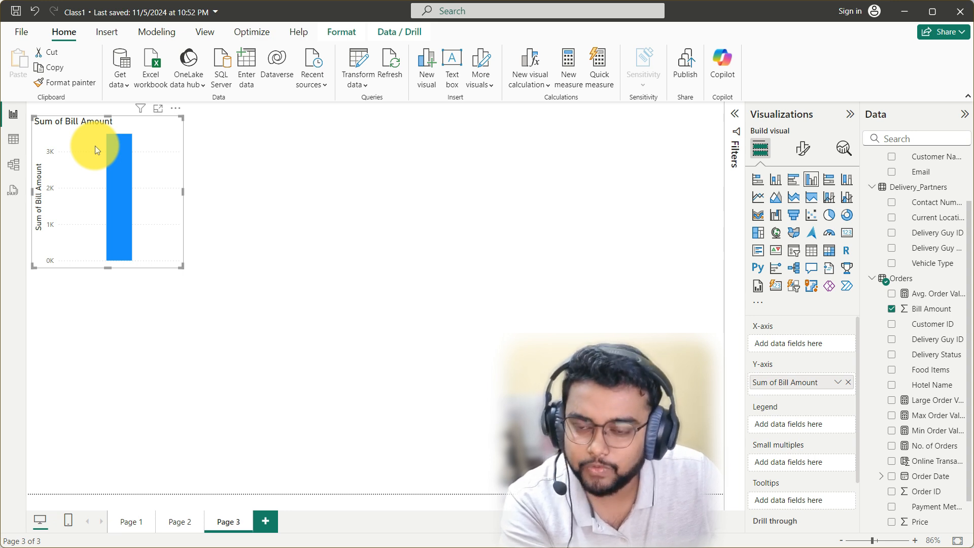
click(356, 175)
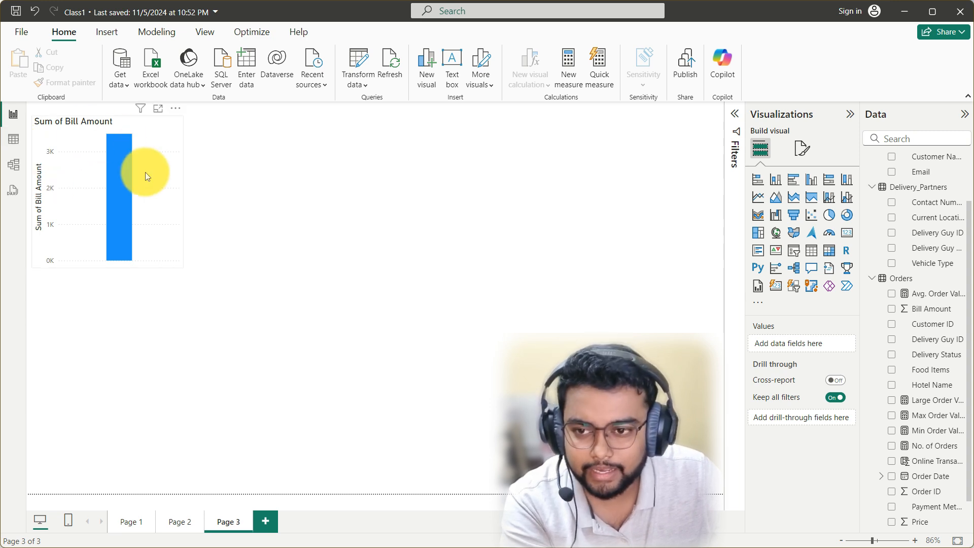
click(148, 144)
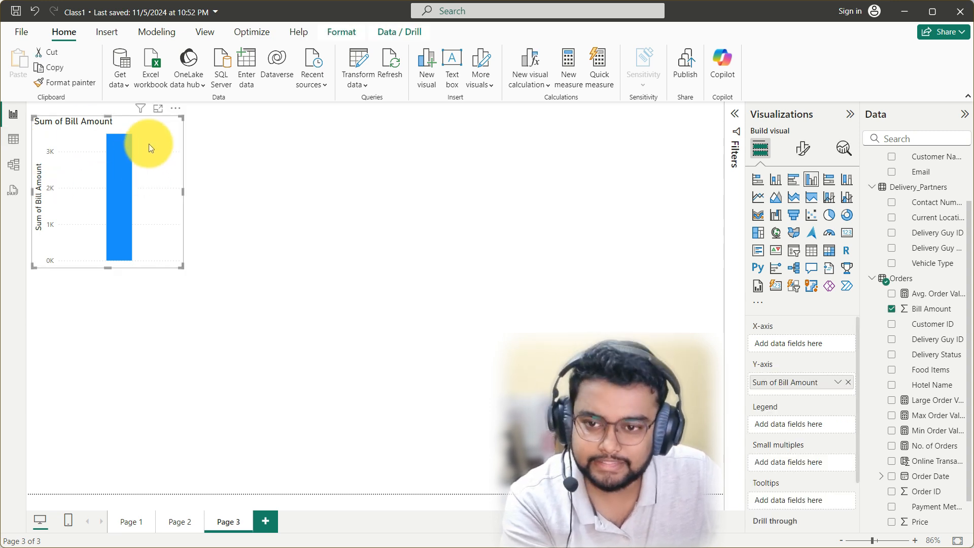
click(847, 233)
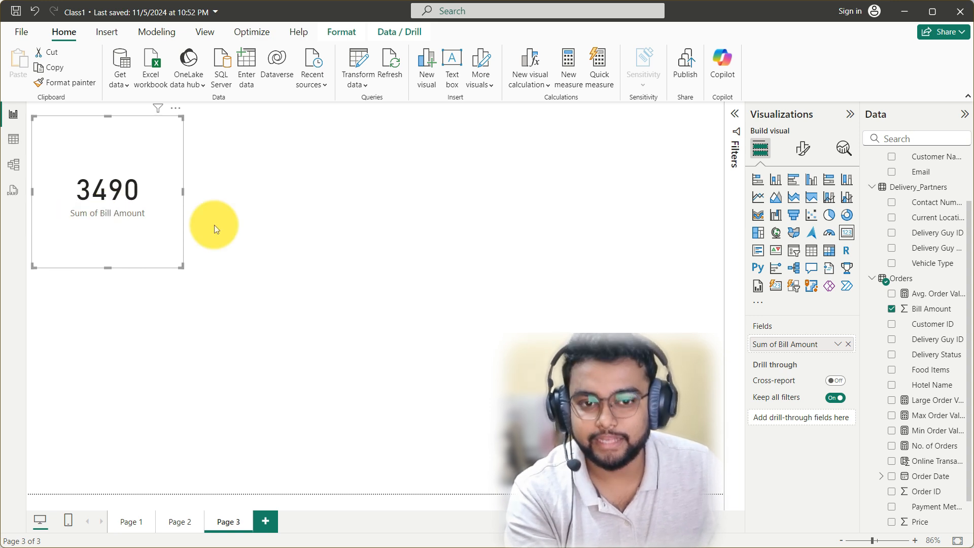
Step: Review the card's general format and size properties, and shrink the card to fit closely around its value and label
click(810, 156)
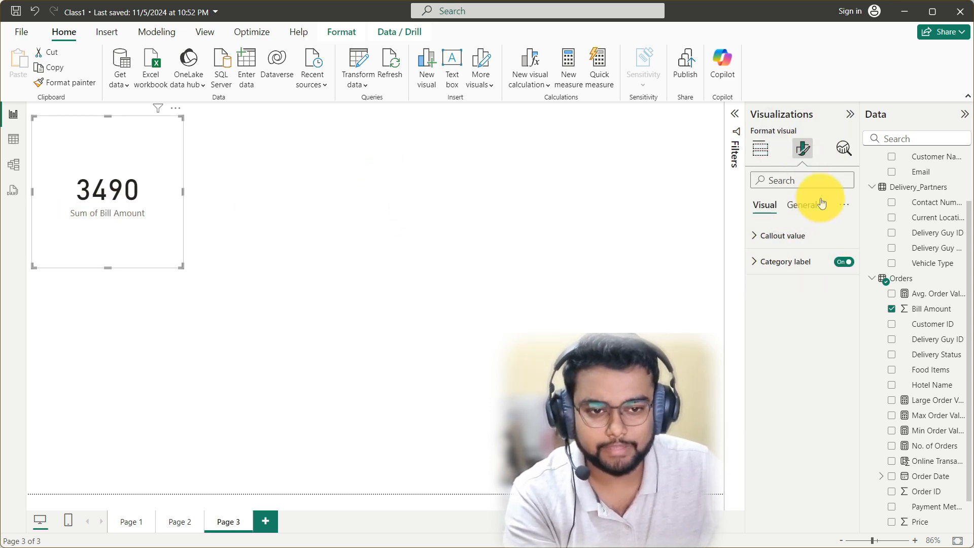
click(807, 208)
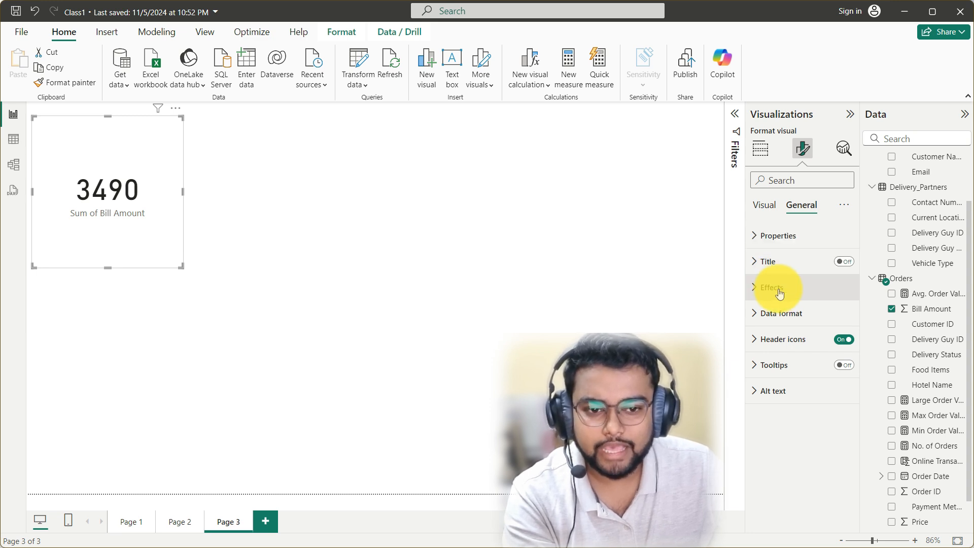
click(775, 317)
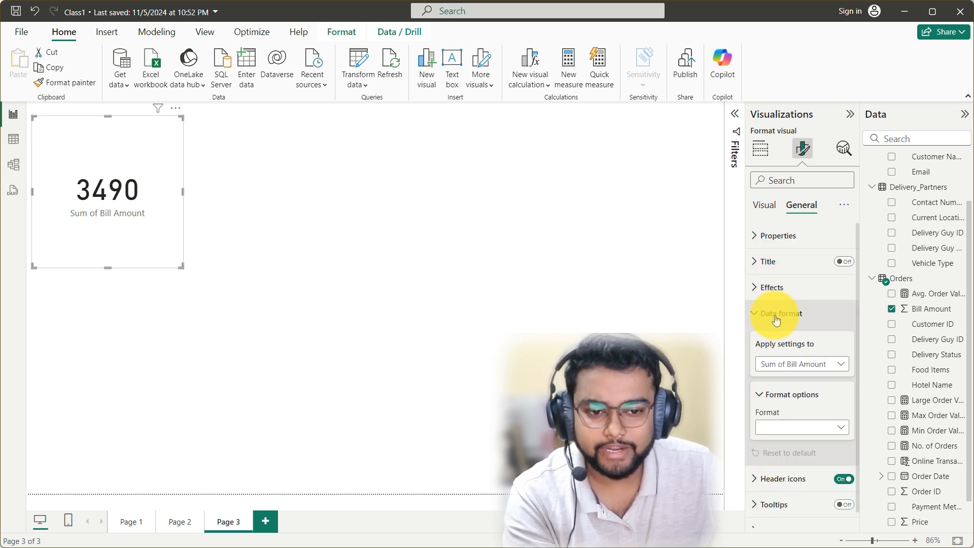
click(775, 319)
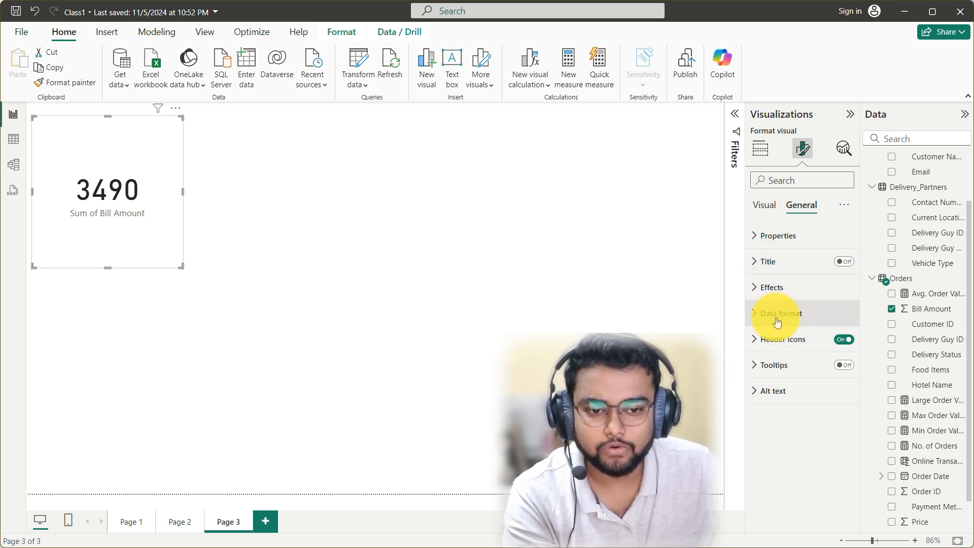
click(850, 340)
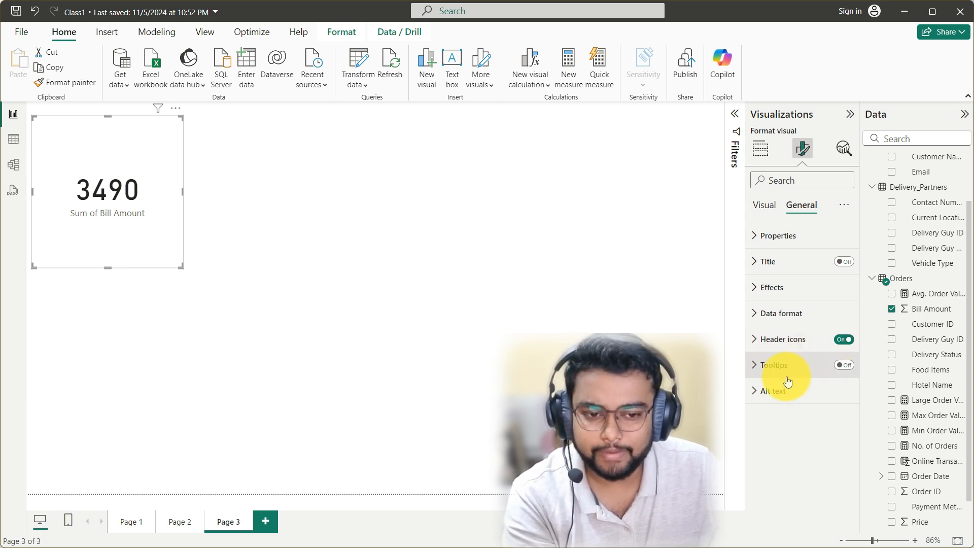
click(769, 241)
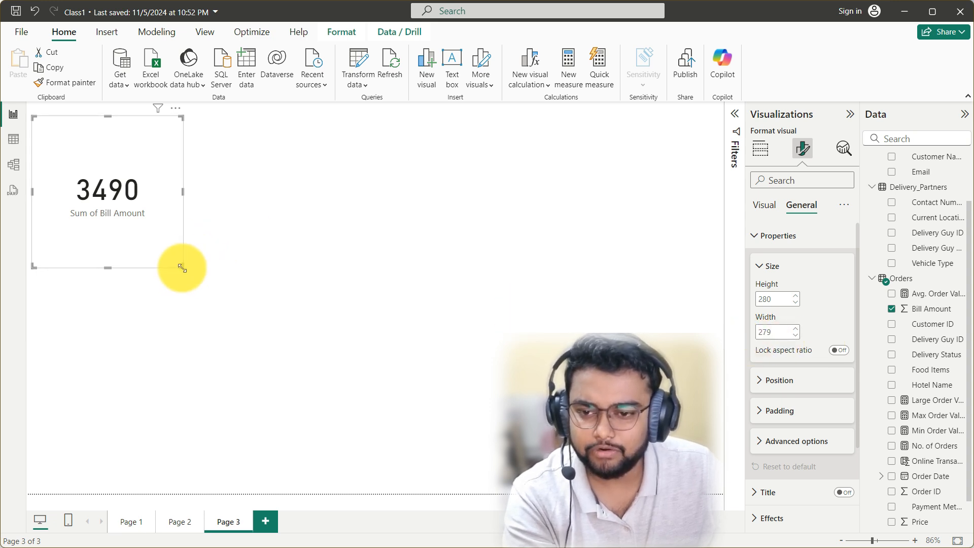
drag(181, 265, 130, 180)
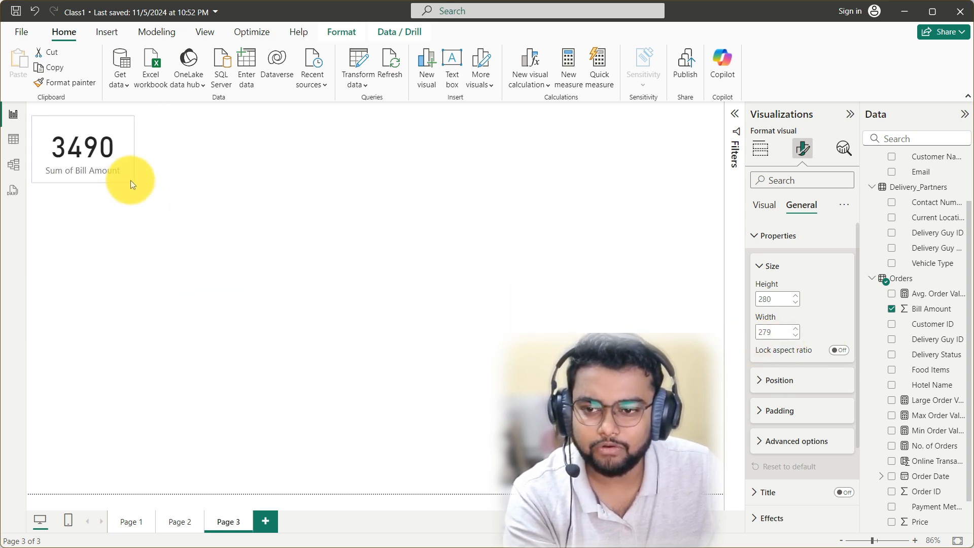
click(765, 239)
Step: Turn the Bill Amount card's category label off and back on
click(767, 205)
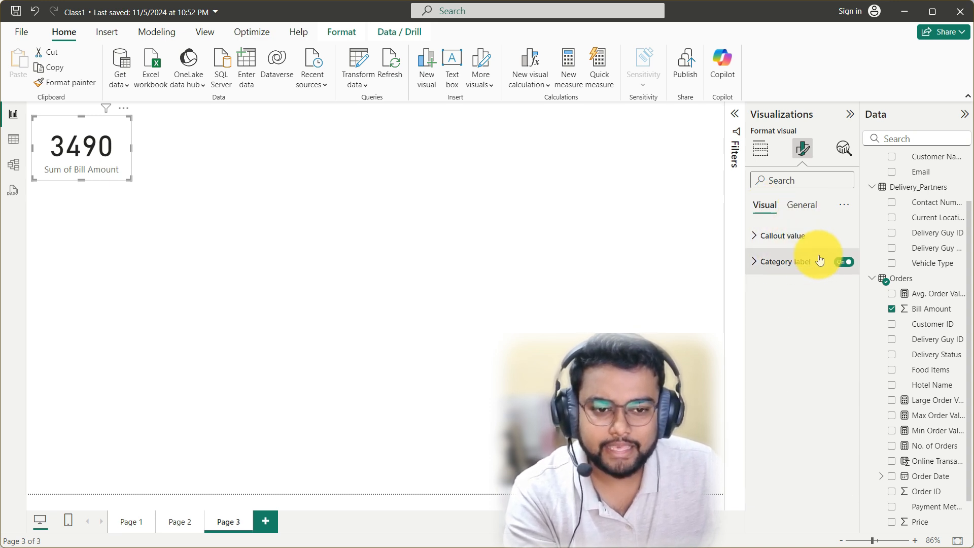
click(841, 264)
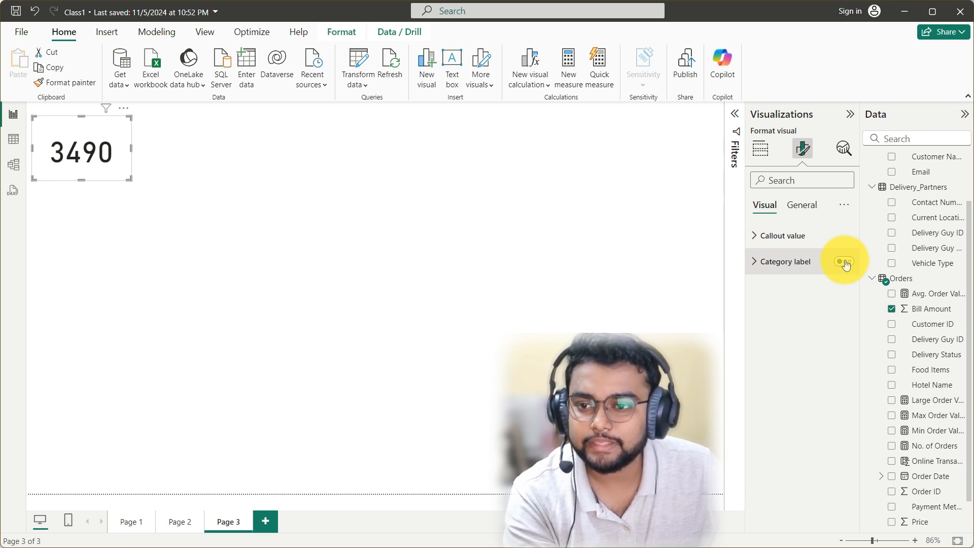
click(844, 263)
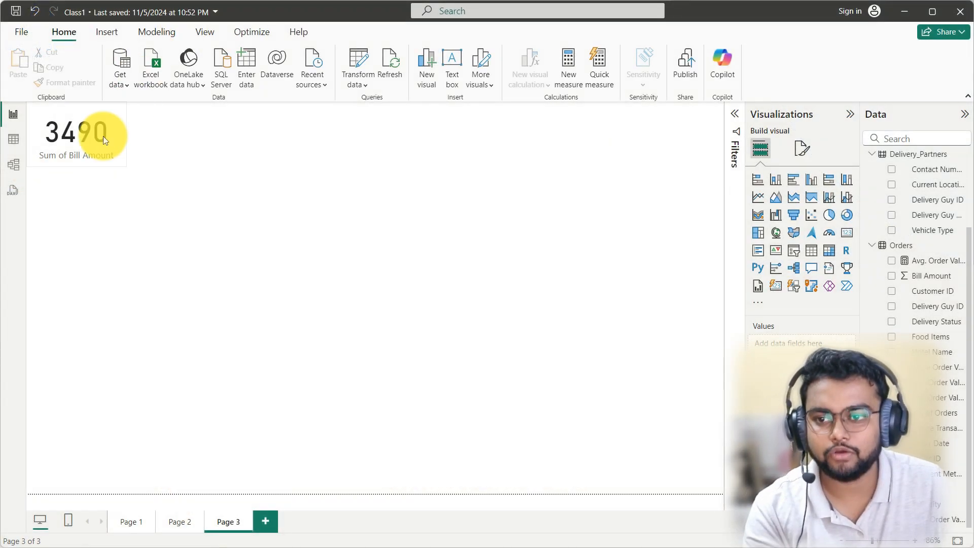
Step: Try converting the Bill Amount card to a slightly larger pie chart, and undo back to the card
click(103, 136)
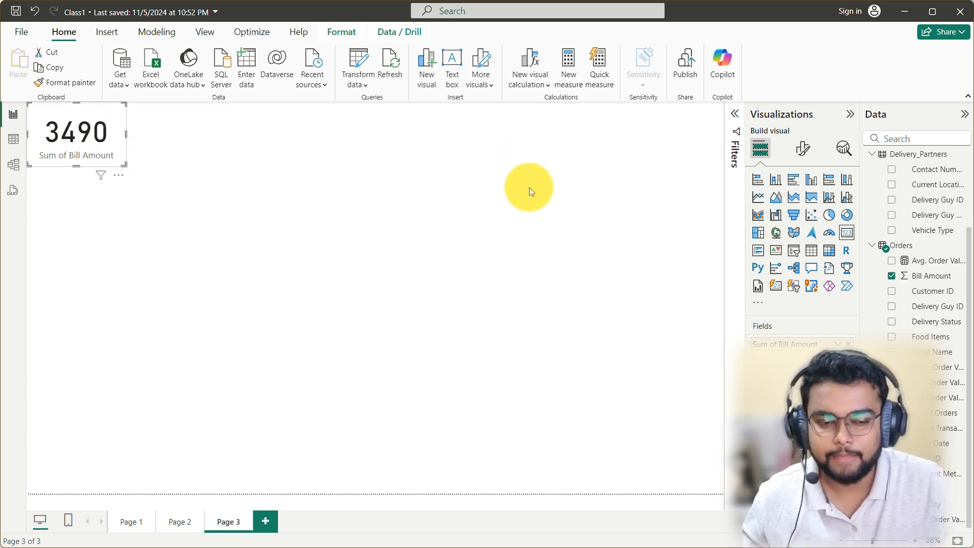
click(833, 219)
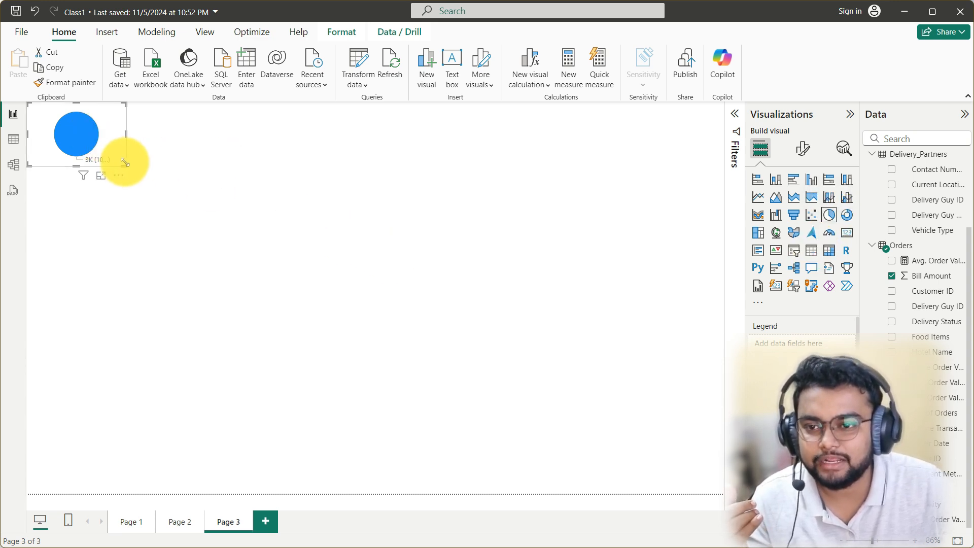
drag(125, 162, 145, 194)
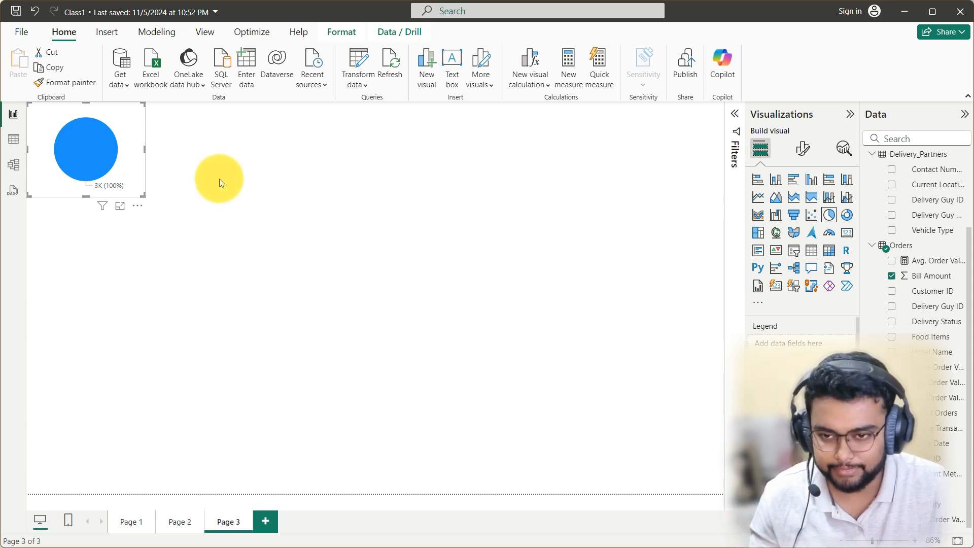
key(ctrl+z)
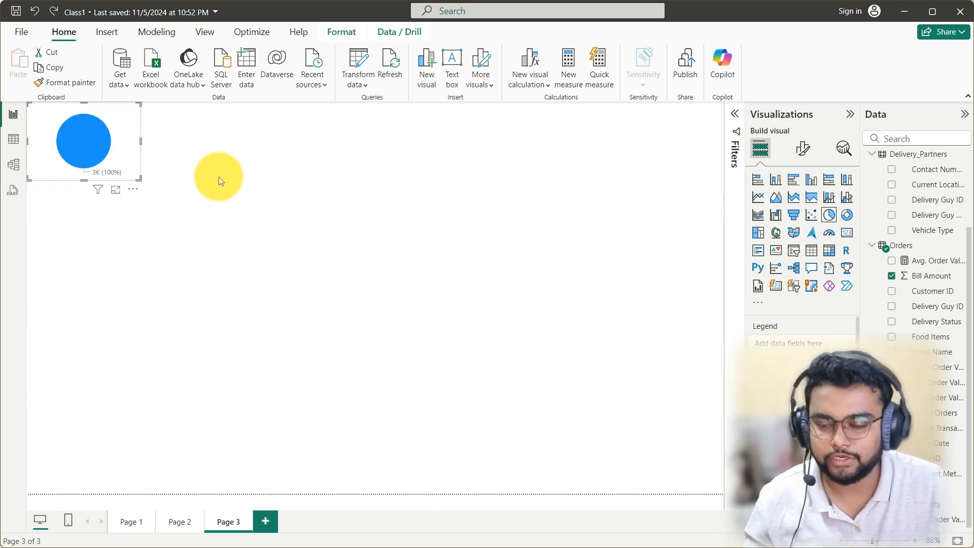
key(ctrl+z)
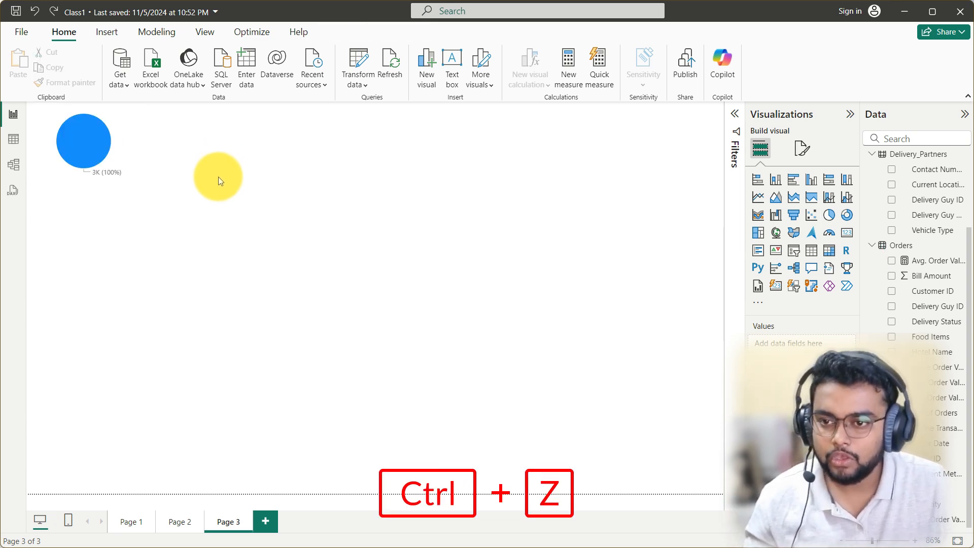
key(ctrl+z)
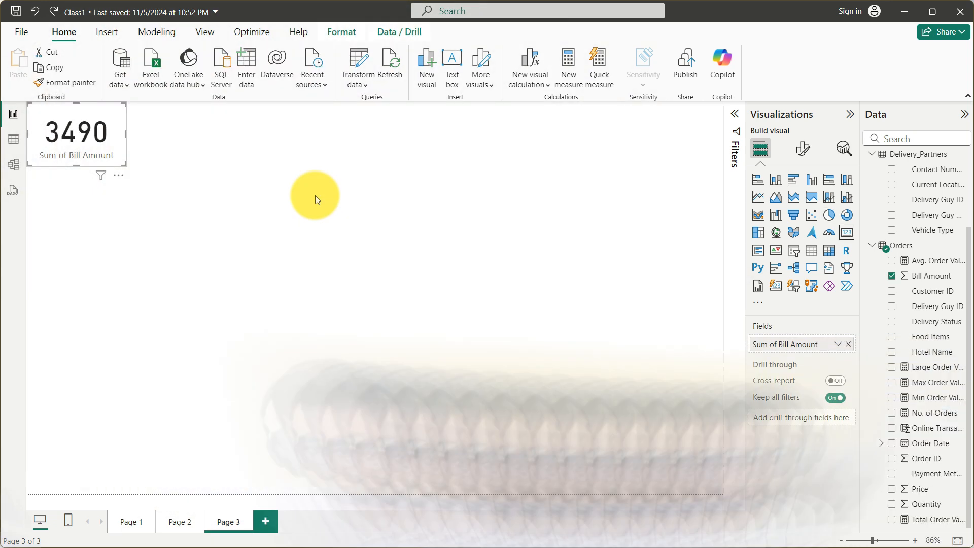
Step: Add a separate empty pie chart directly below the Bill Amount card and enlarge it to more than twice the card's width
click(315, 195)
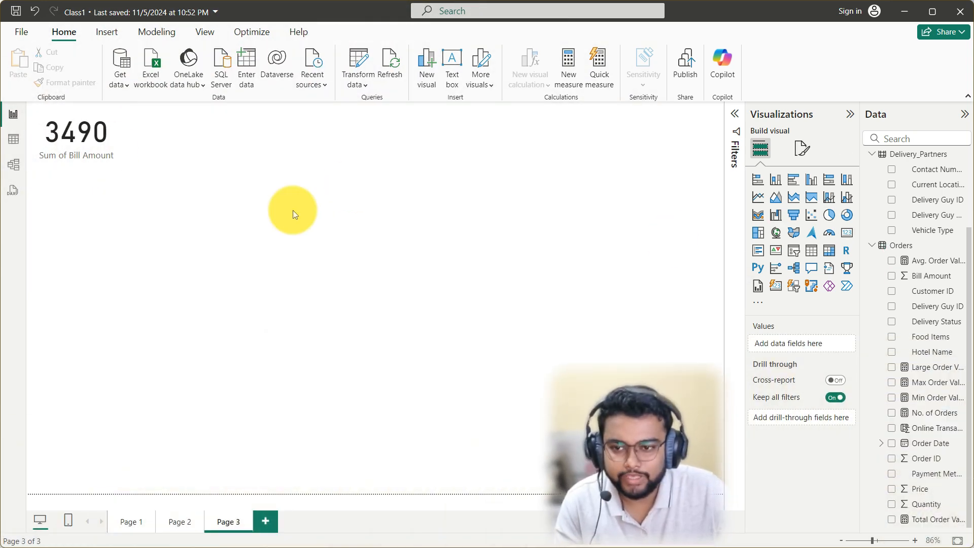
click(110, 144)
click(336, 179)
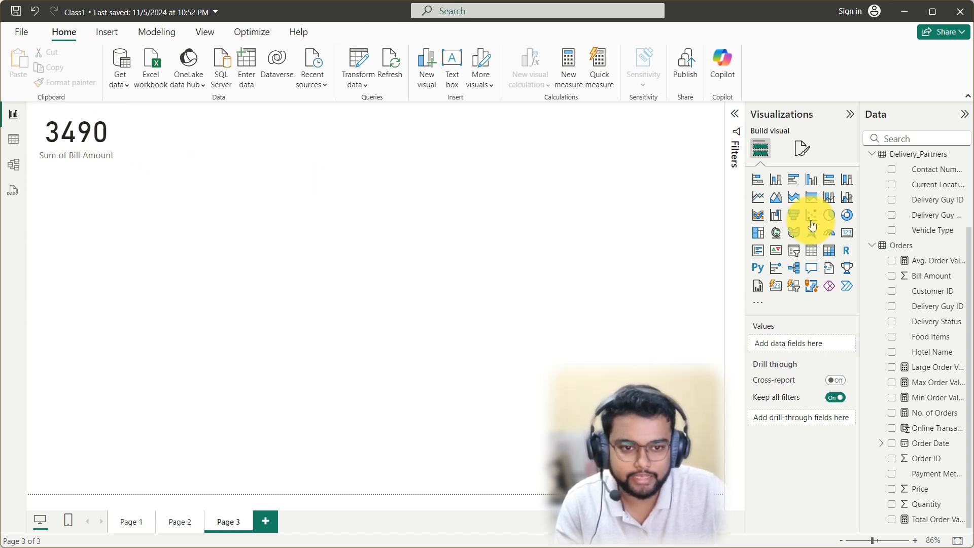
click(830, 217)
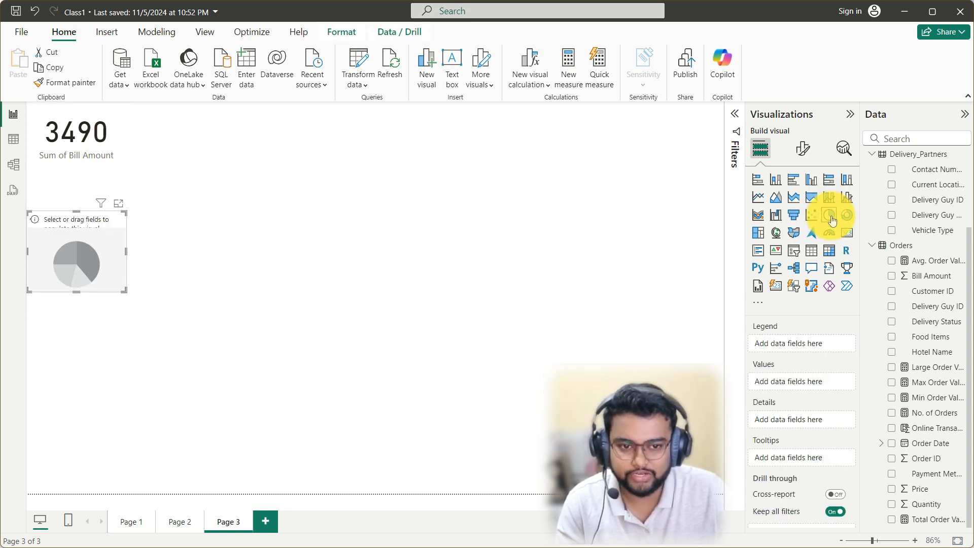
drag(112, 245, 108, 202)
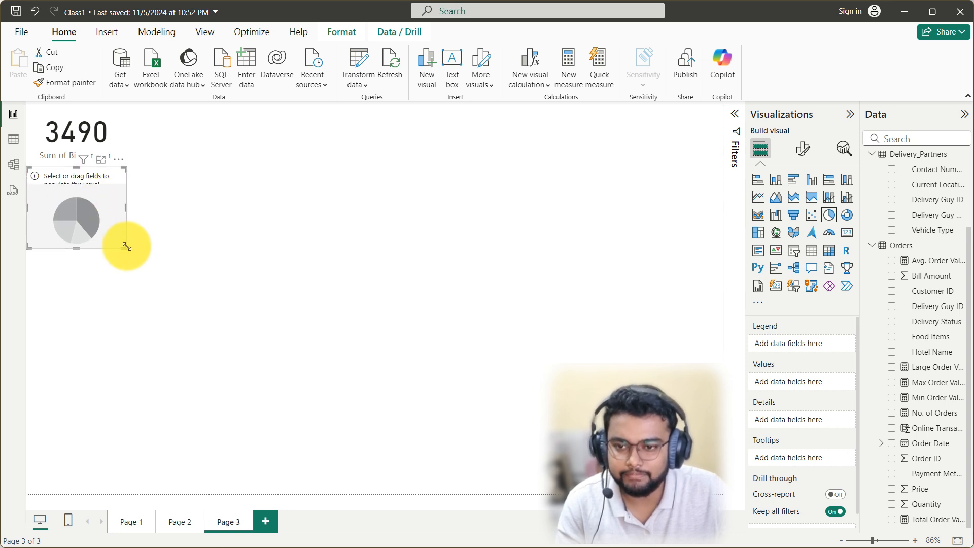
drag(127, 247, 272, 375)
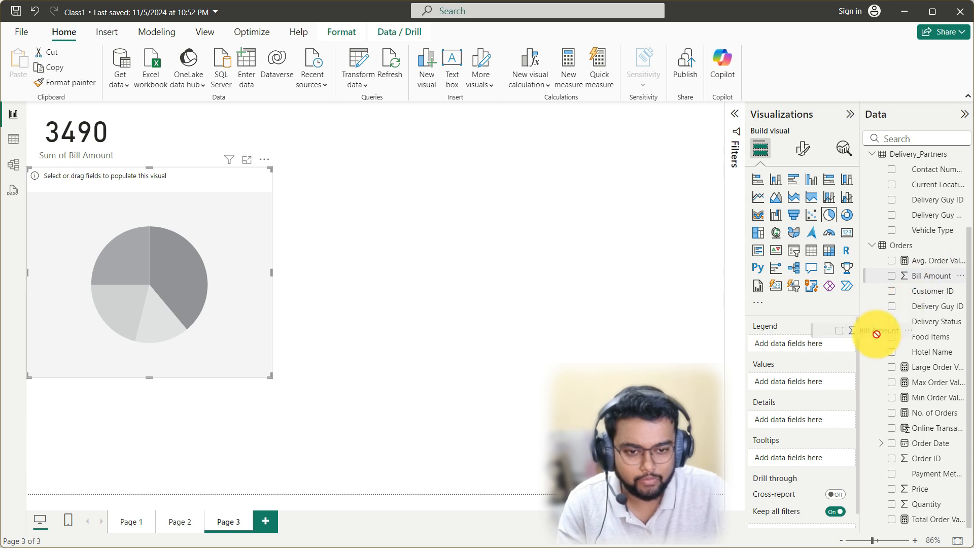
Step: Fill the pie chart with Bill Amount as values and Payment Method as details, and enlarge it to about twice its width
drag(802, 426, 802, 424)
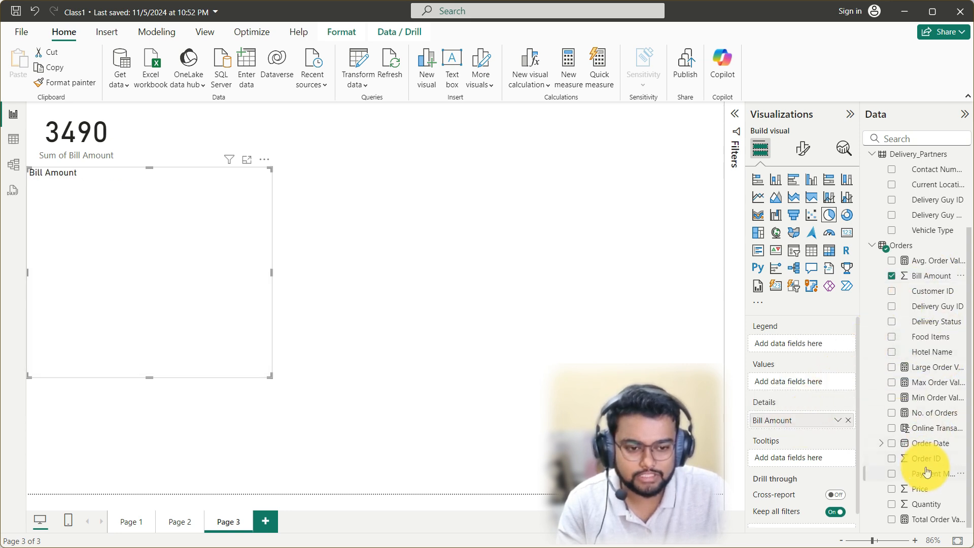
drag(926, 472, 802, 384)
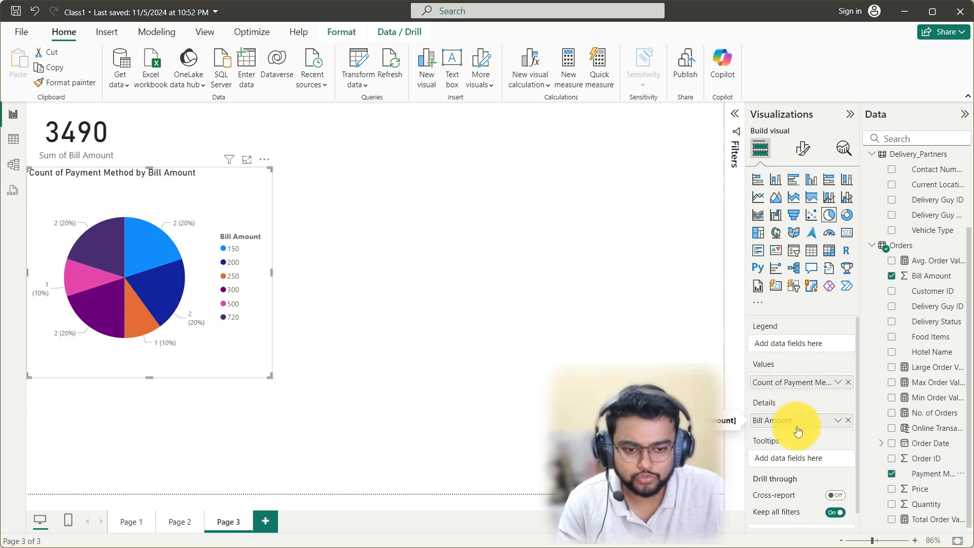
mouse_move(795, 427)
mouse_down()
mouse_move(805, 425)
mouse_move(800, 385)
mouse_move(786, 425)
mouse_move(804, 388)
mouse_move(778, 380)
mouse_move(786, 434)
mouse_up()
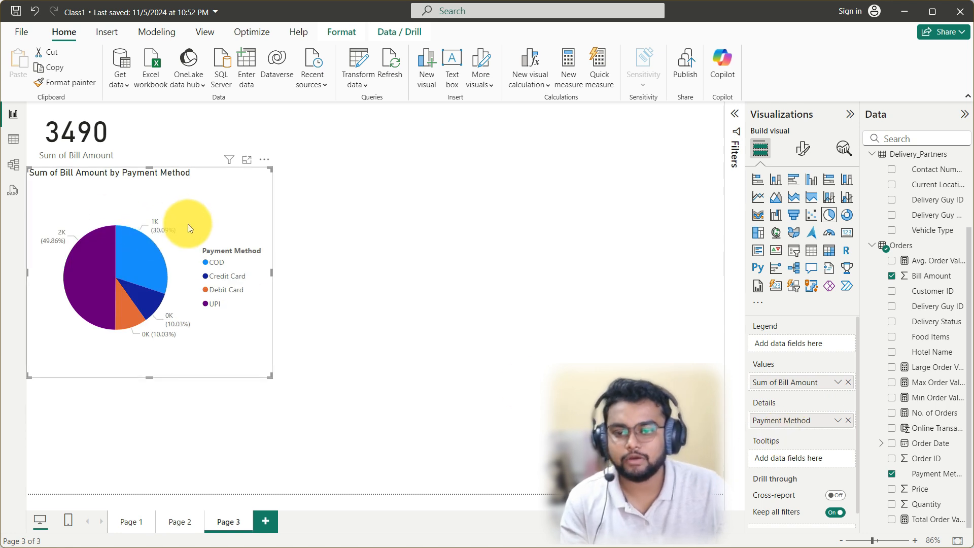
drag(270, 377, 338, 394)
drag(425, 412, 531, 458)
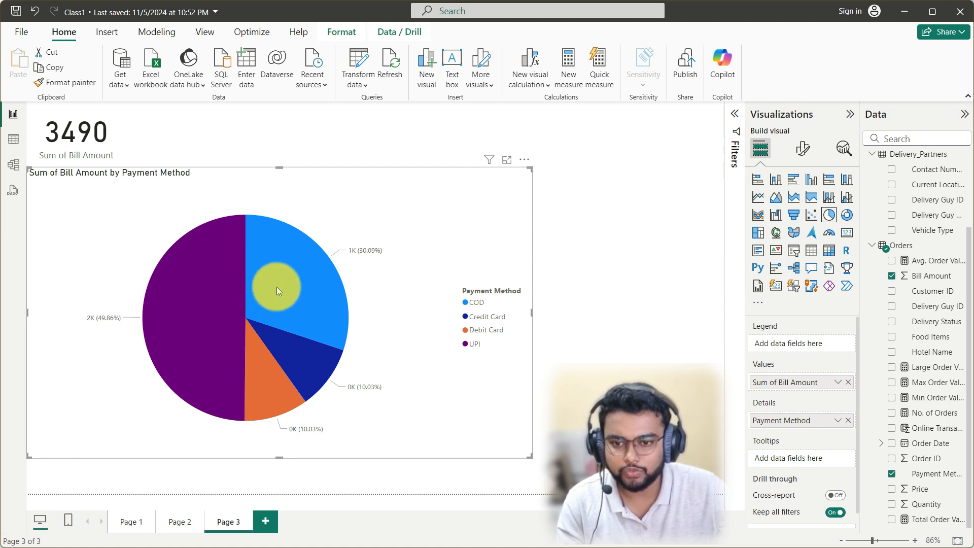
Step: Examine how selecting the COD, UPI and Credit Card slices filters the Bill Amount card, and clear the selection
mouse_move(284, 282)
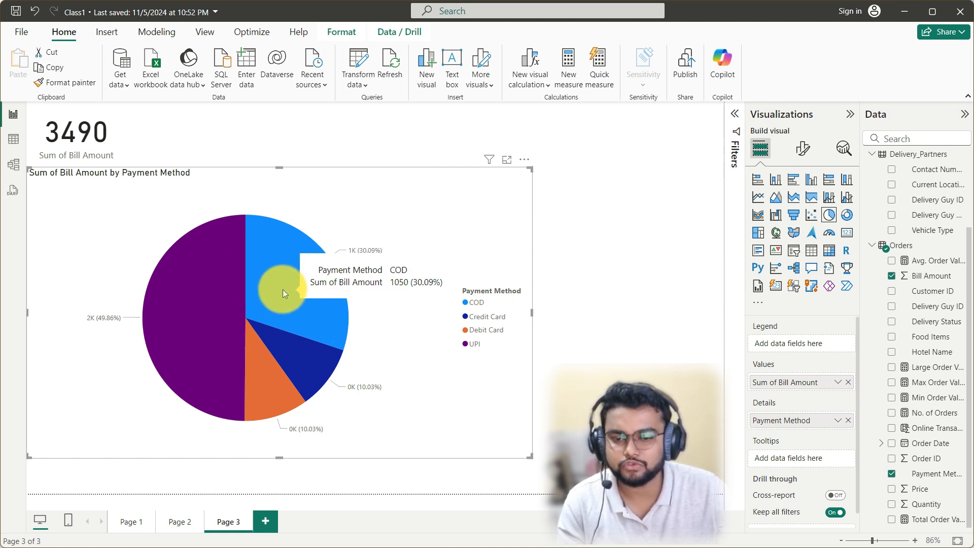
mouse_move(239, 294)
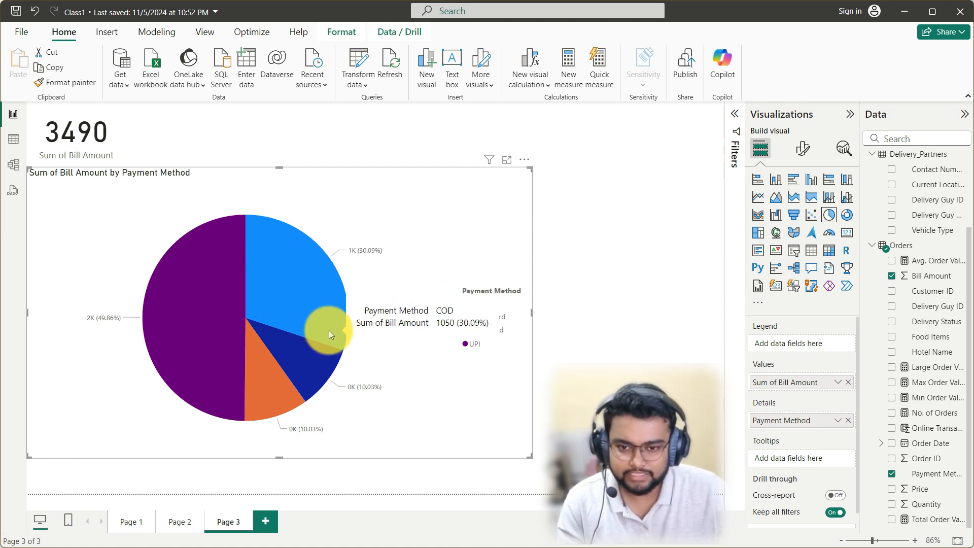
click(300, 306)
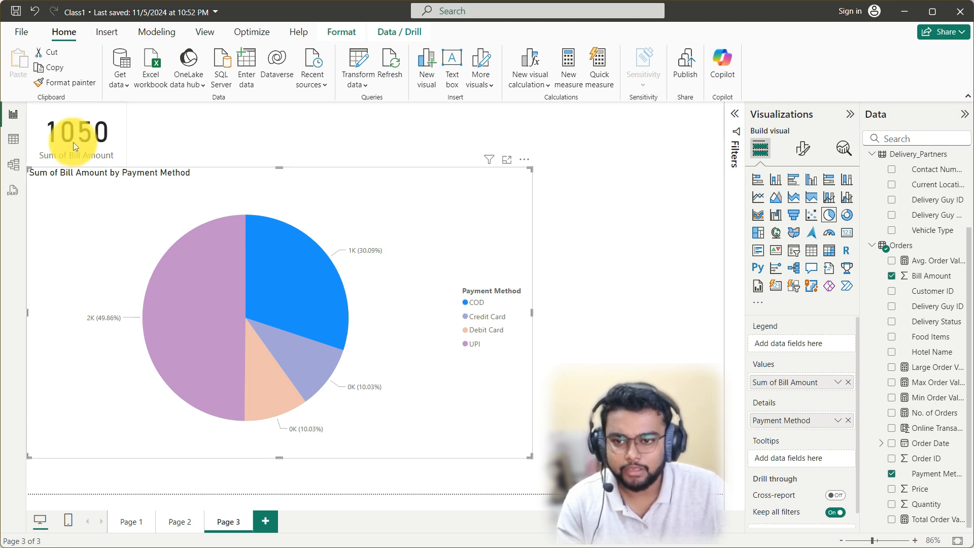
click(205, 282)
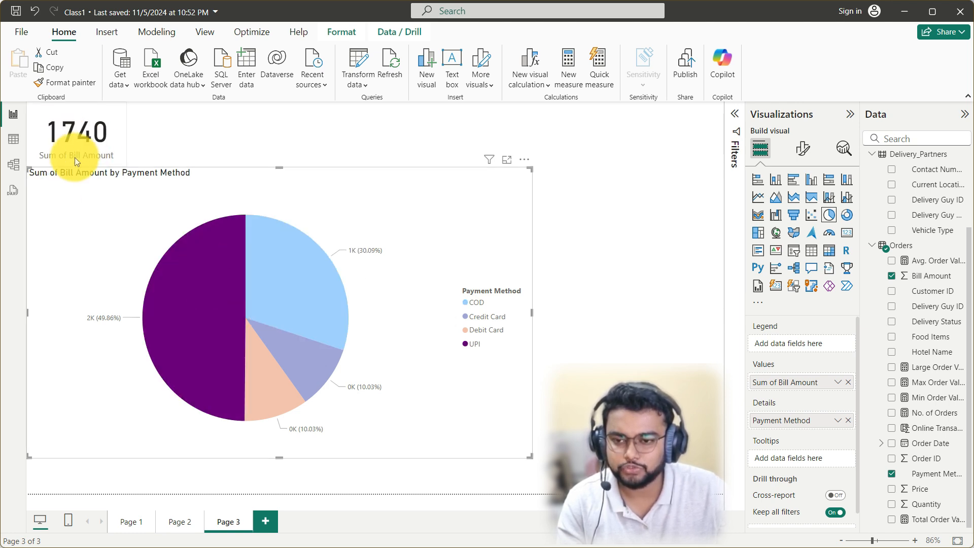
click(279, 272)
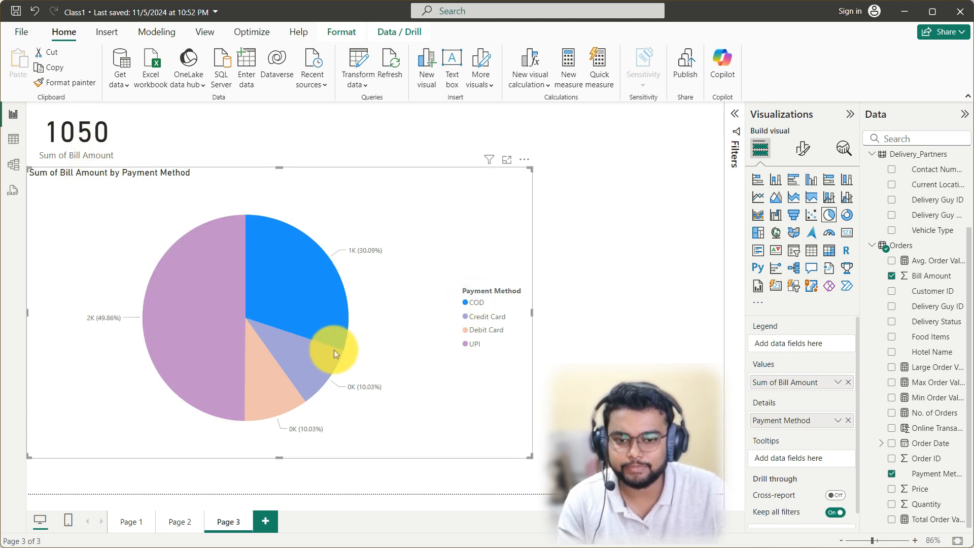
click(317, 368)
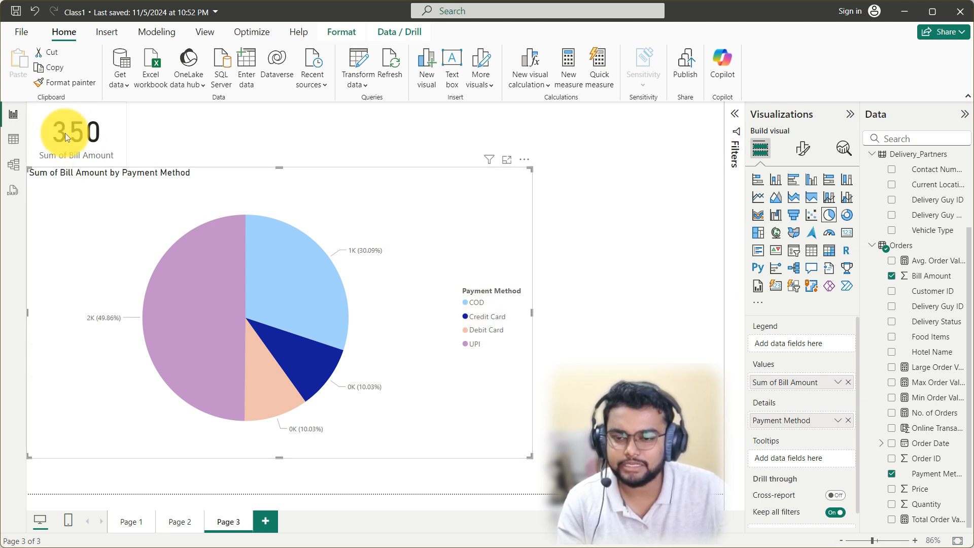
click(572, 220)
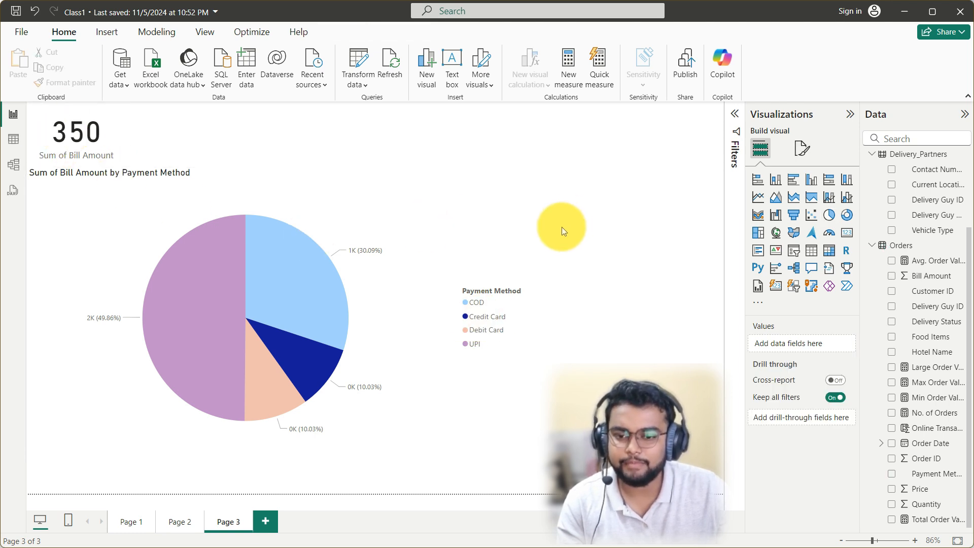
click(275, 314)
click(465, 314)
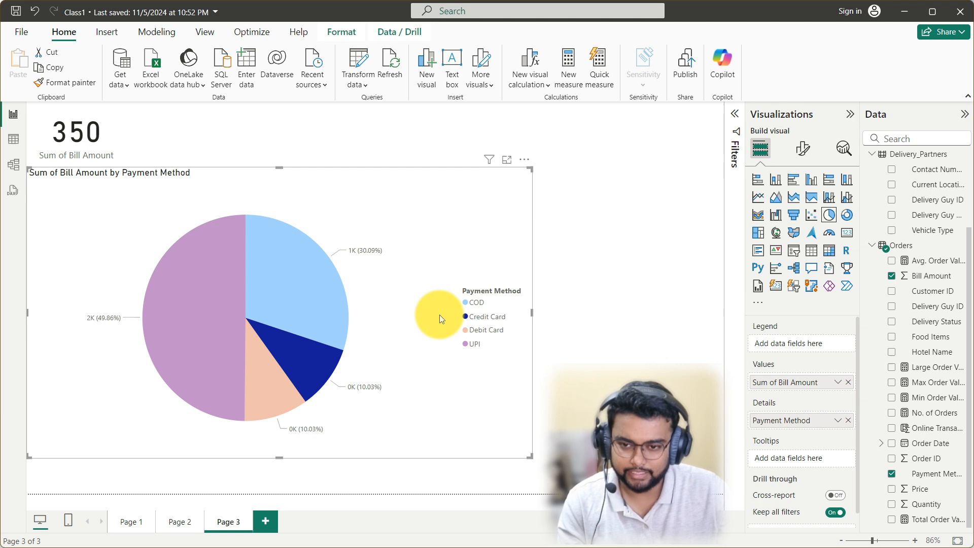
click(376, 308)
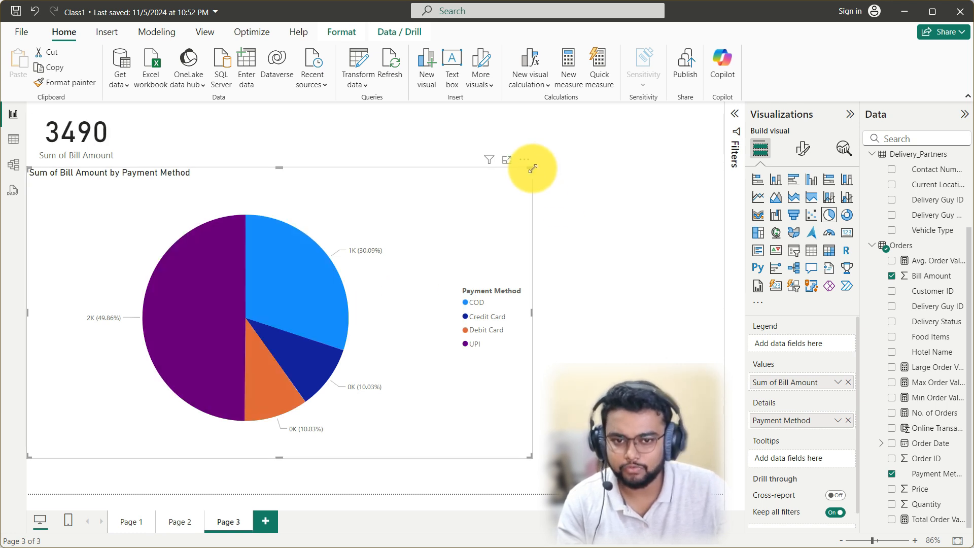
Step: Try Hotel Name as the pie chart's legend, inspect the Not Available slices in a widened chart, and remove Hotel Name again
drag(532, 168, 305, 202)
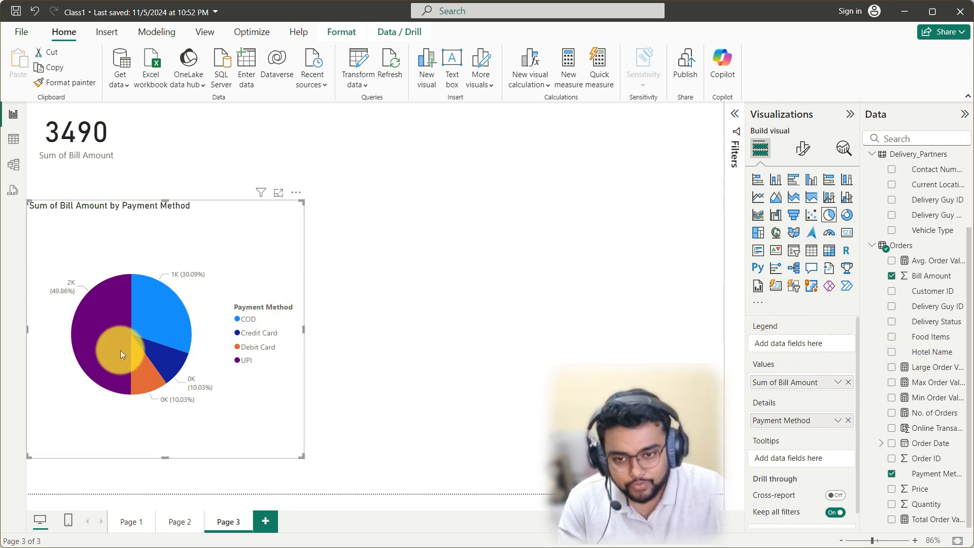
mouse_move(121, 351)
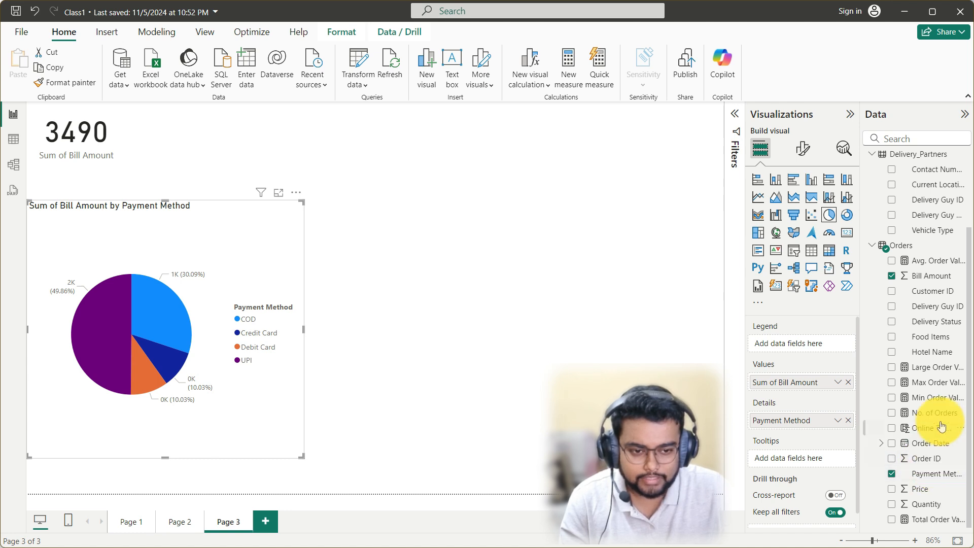
drag(934, 355, 797, 346)
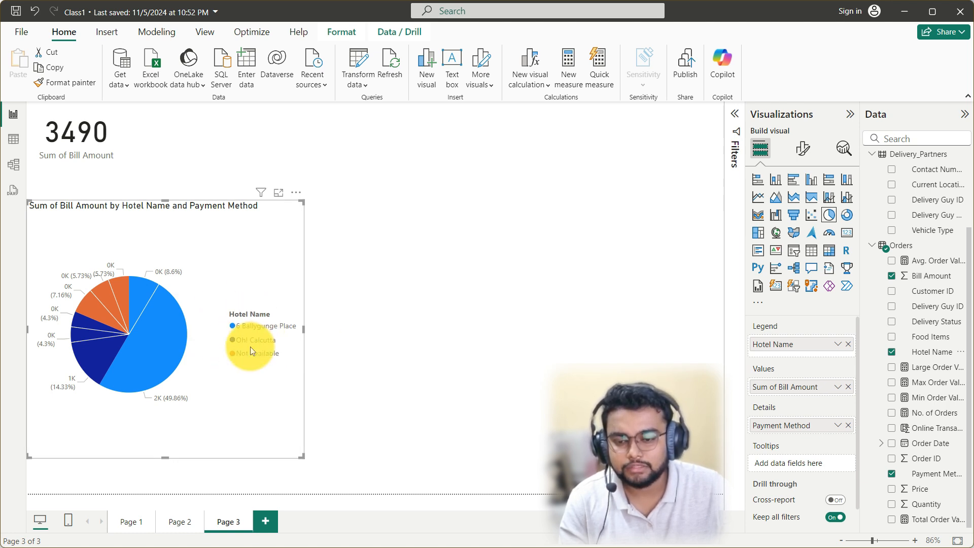
drag(302, 205, 540, 207)
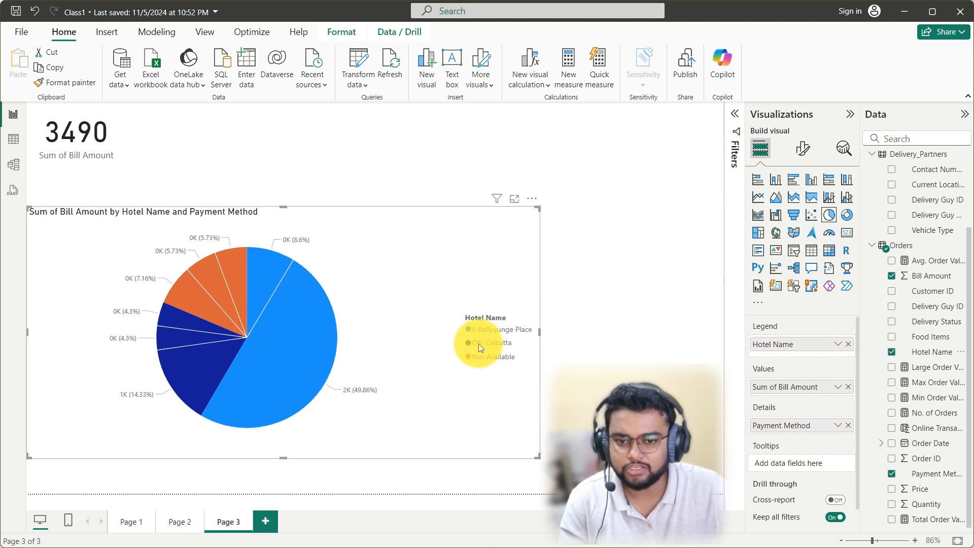
click(487, 356)
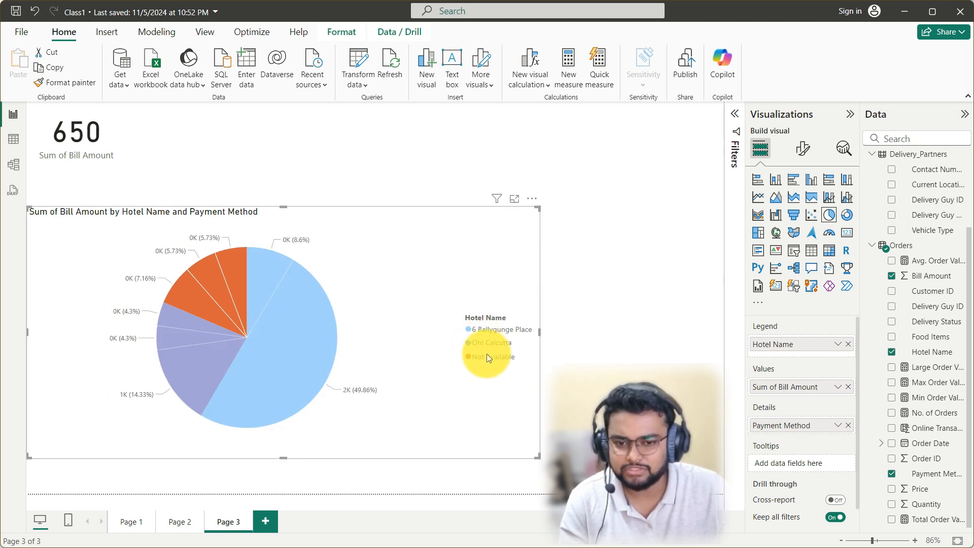
click(384, 304)
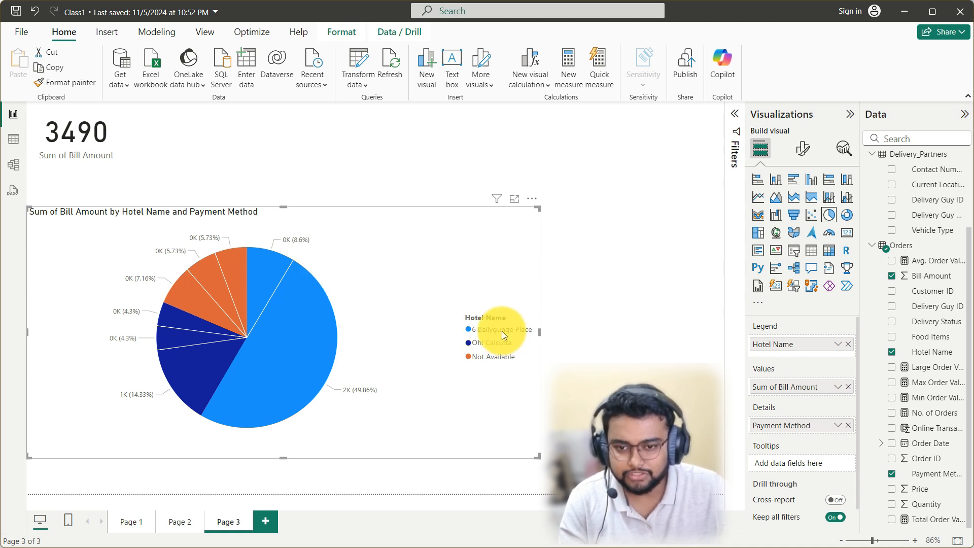
mouse_move(266, 286)
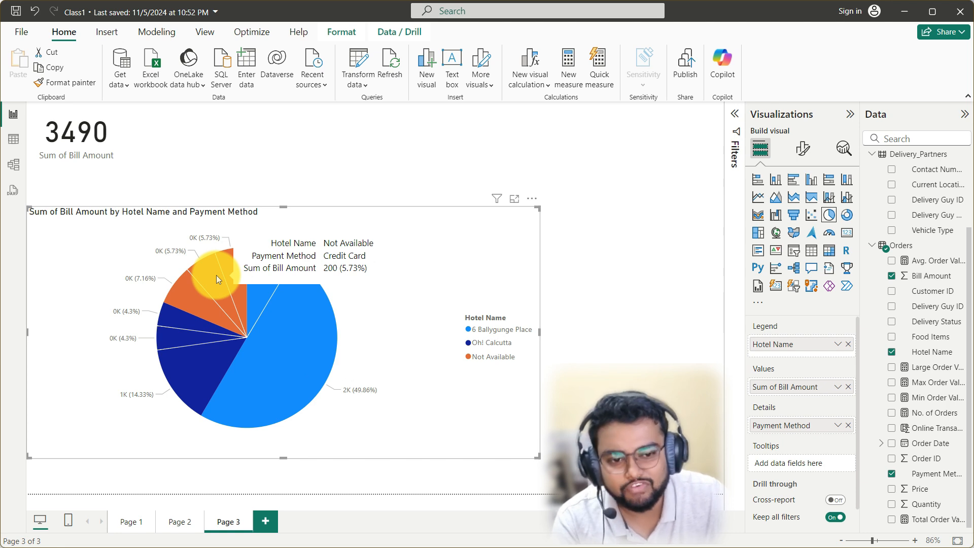
click(847, 345)
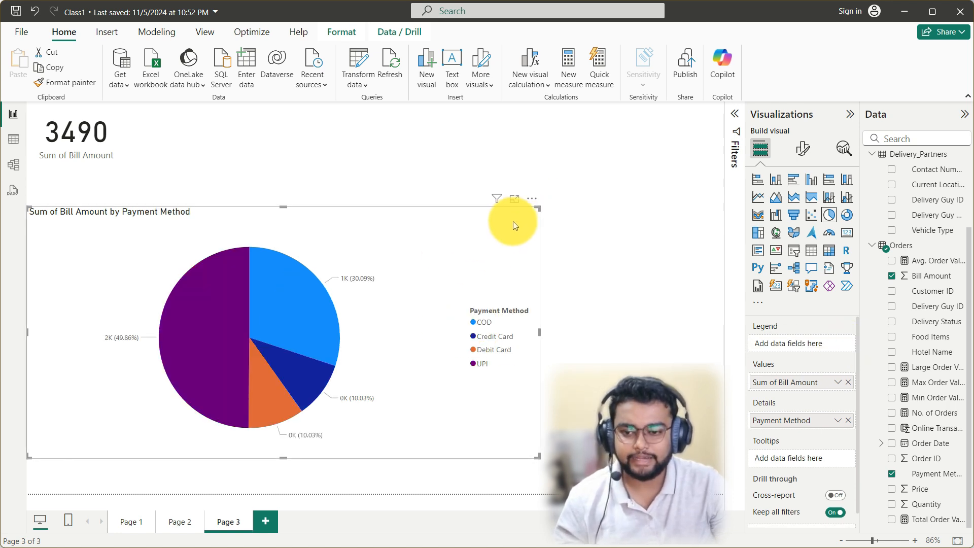
Step: Shrink the Payment Method pie chart to less than half its width and place it directly below the Bill Amount card
drag(538, 208, 304, 298)
drag(245, 308, 226, 177)
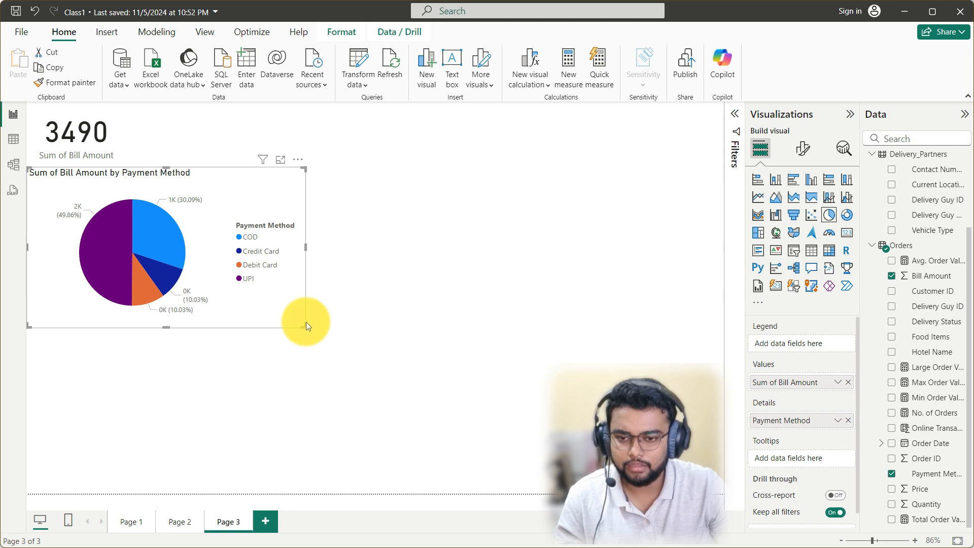
drag(306, 323, 254, 315)
Step: Duplicate the pie chart and turn the copy into a same-sized stacked bar chart directly to the right of the original
key(ctrl+c)
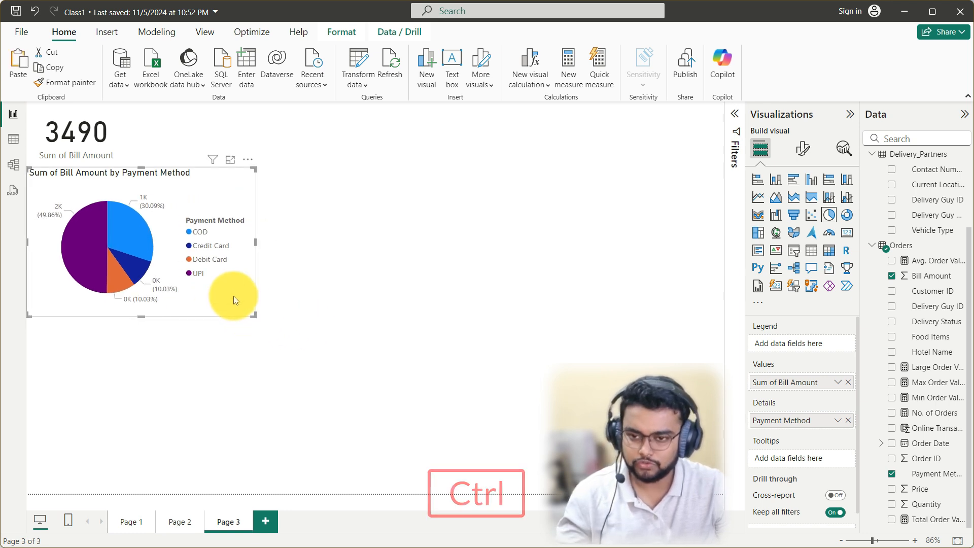
key(ctrl+v)
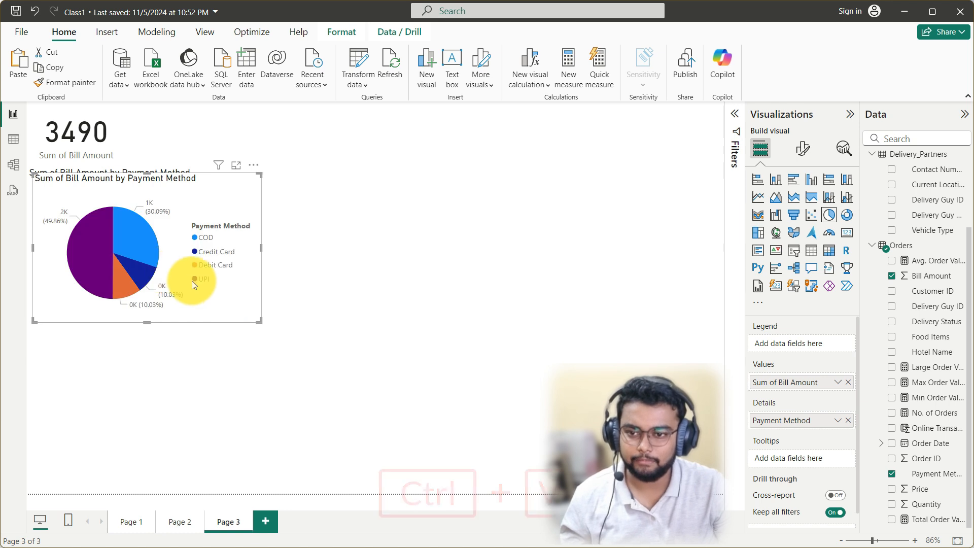
drag(192, 281, 158, 423)
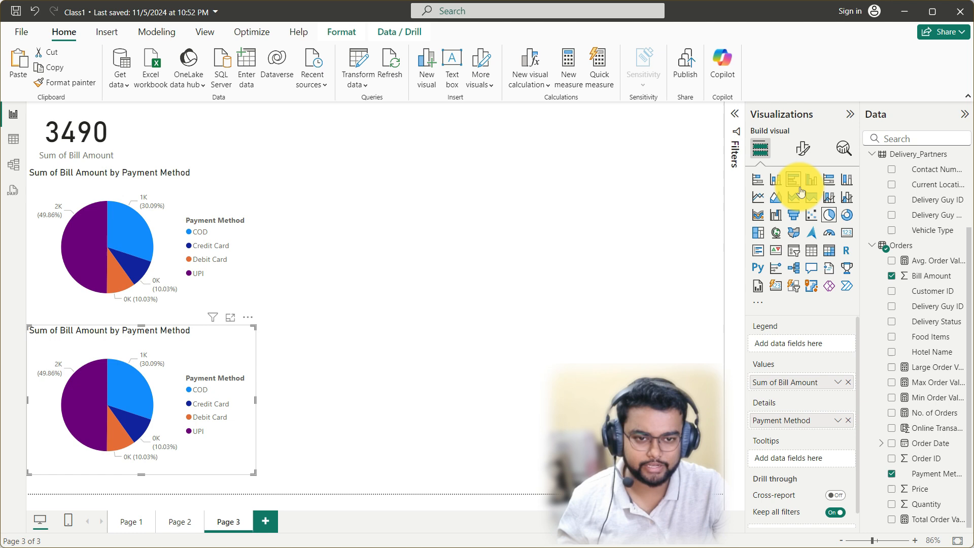
click(757, 182)
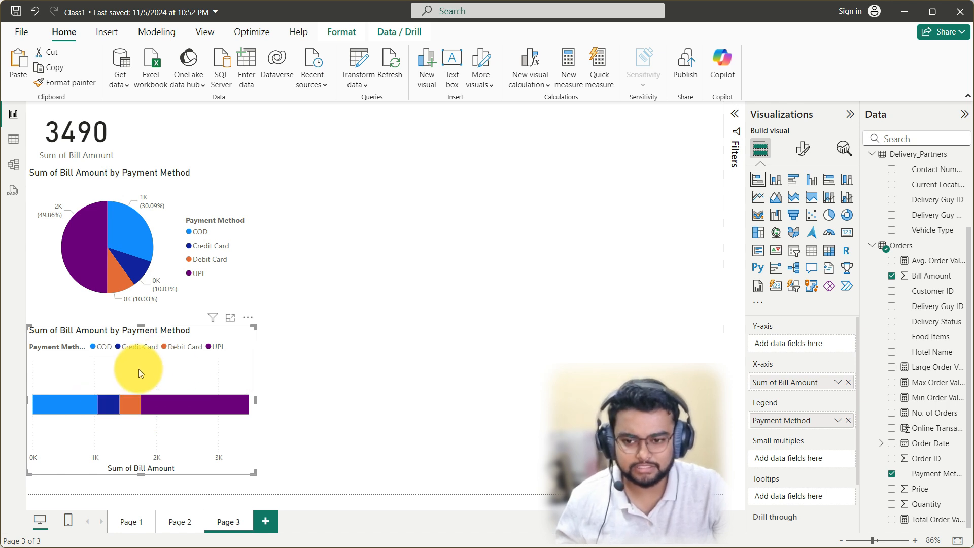
drag(139, 371, 375, 209)
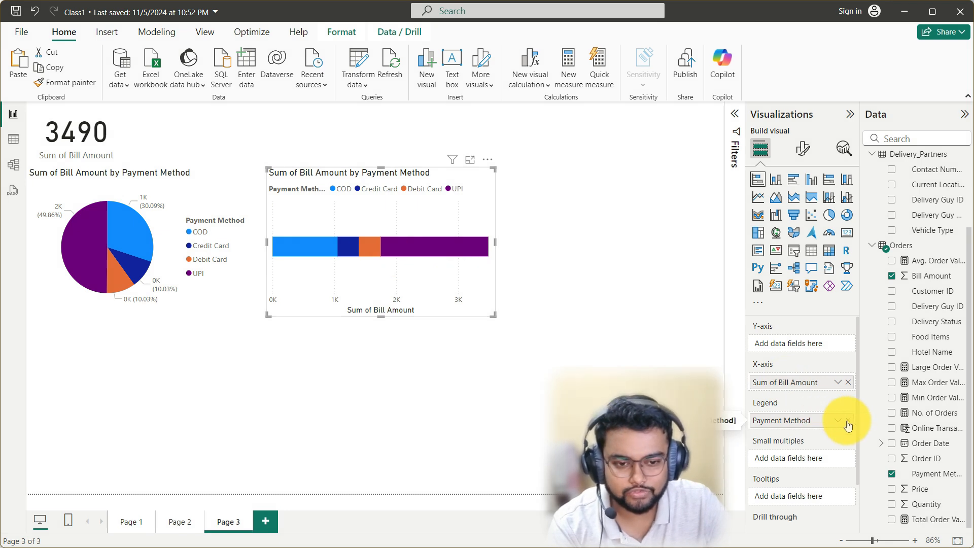
Step: Remove Payment Method from the bar chart's legend, put Food Items on its Y-axis, and nudge the chart slightly up and left
click(849, 421)
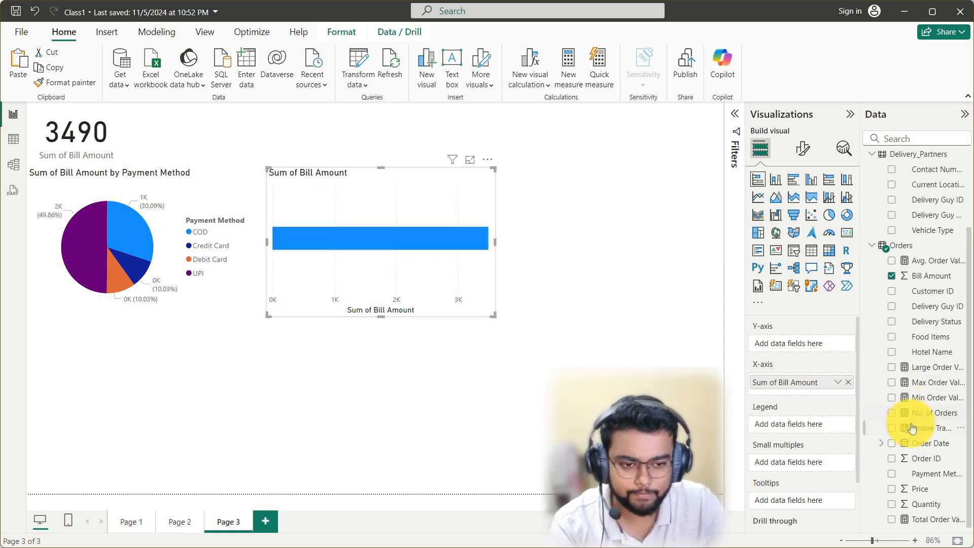
drag(926, 338, 789, 347)
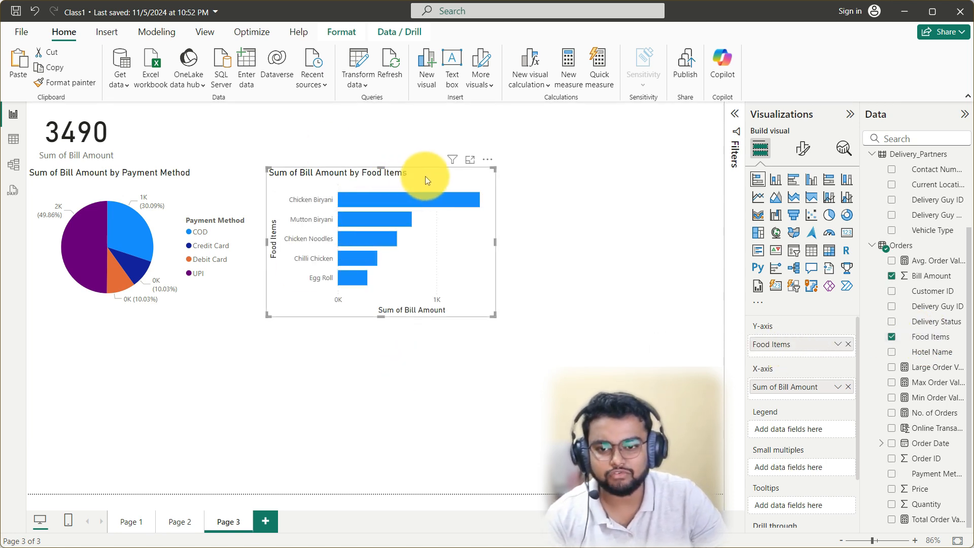
drag(425, 176, 421, 172)
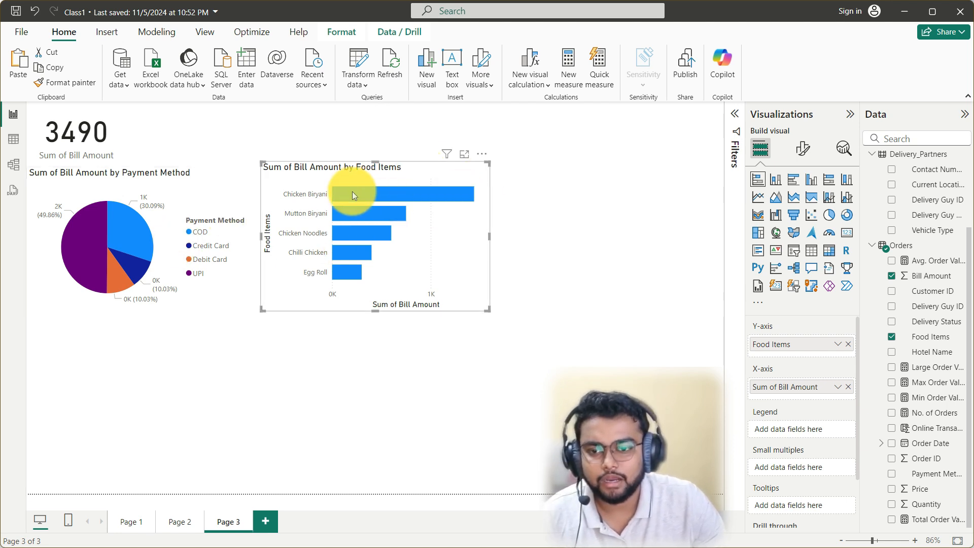
Step: Select each food item bar from Chicken Biryani to Egg Roll in turn to examine how it filters the card and pie chart
click(451, 194)
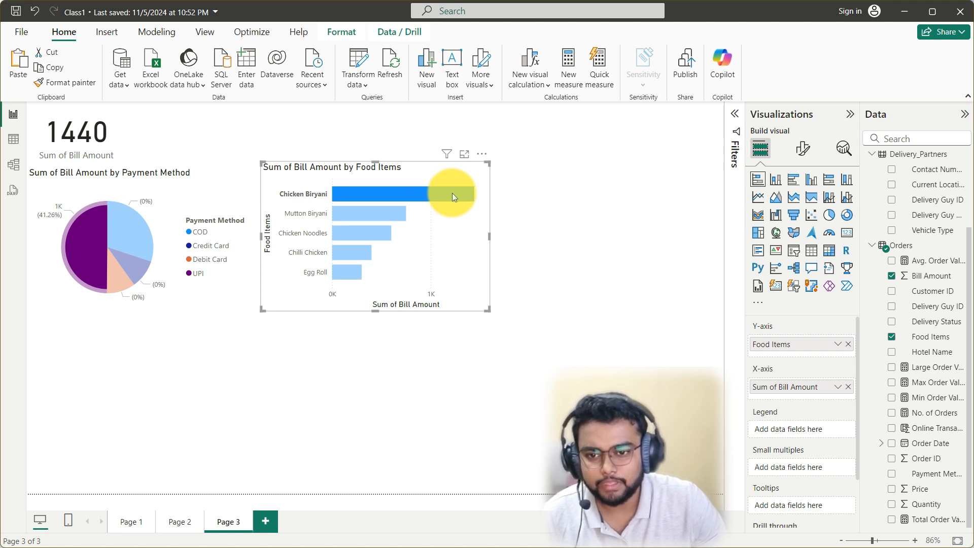
click(389, 214)
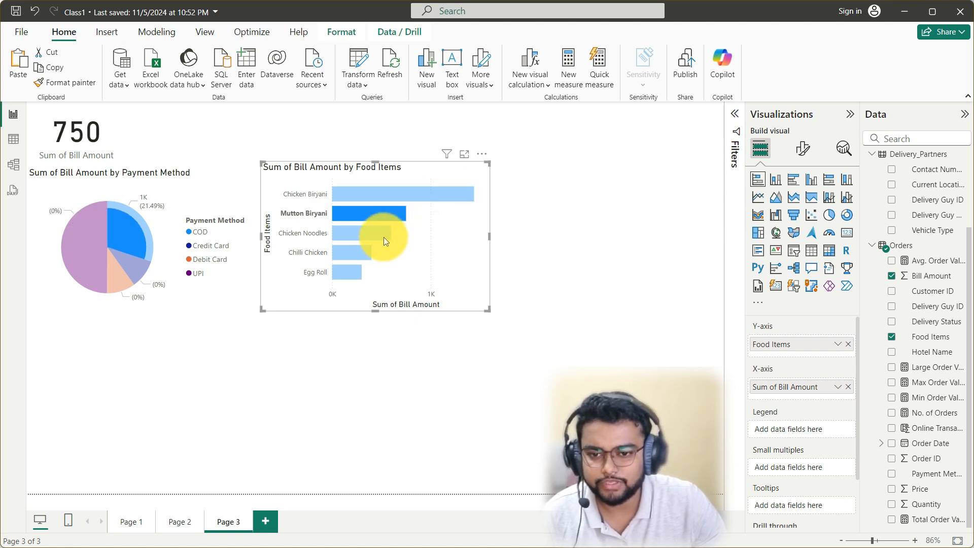
click(383, 236)
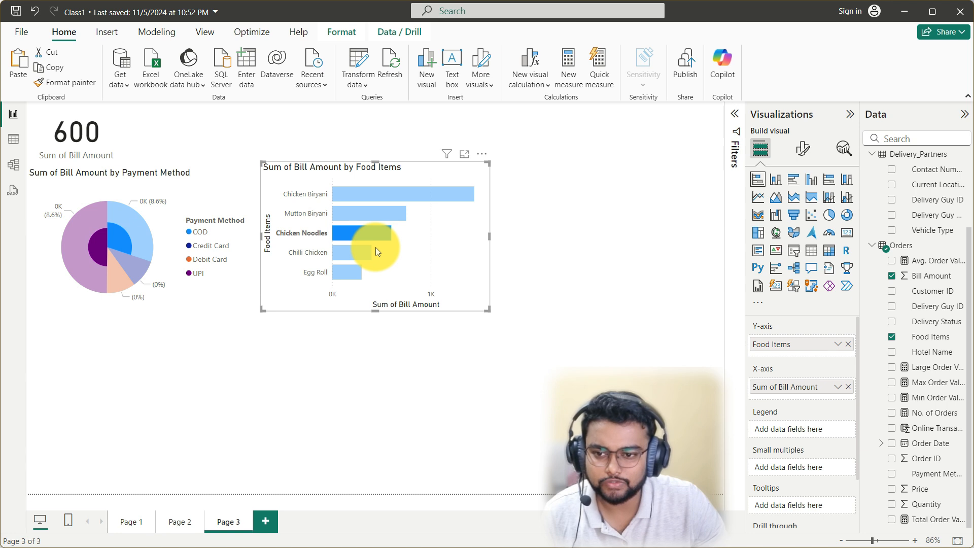
click(365, 254)
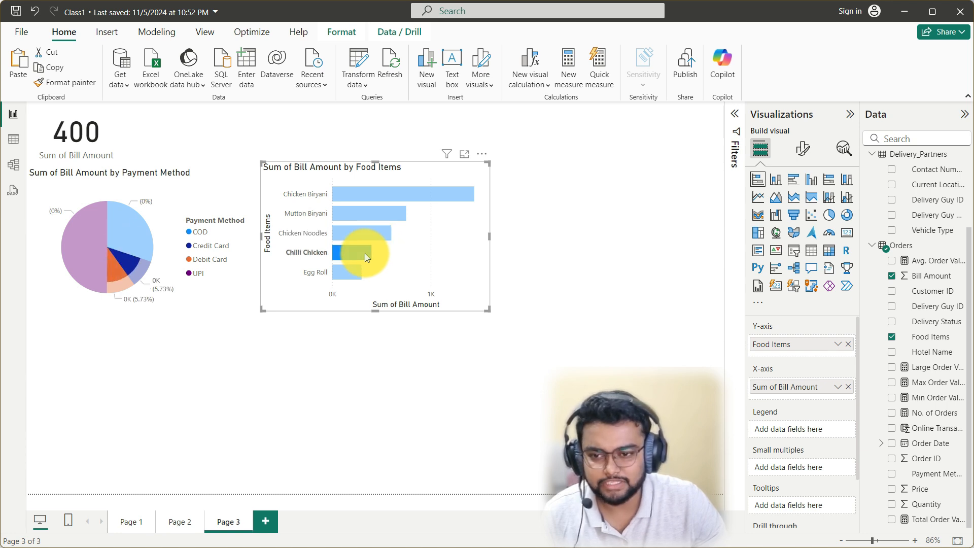
click(354, 269)
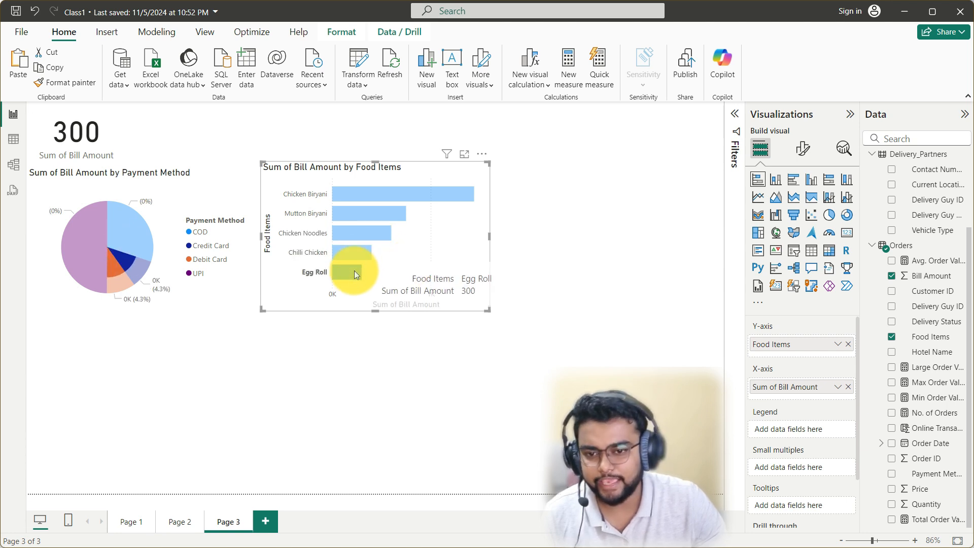
Step: Clear the Egg Roll filter from the report and reselect the whole Food Items bar chart
click(614, 258)
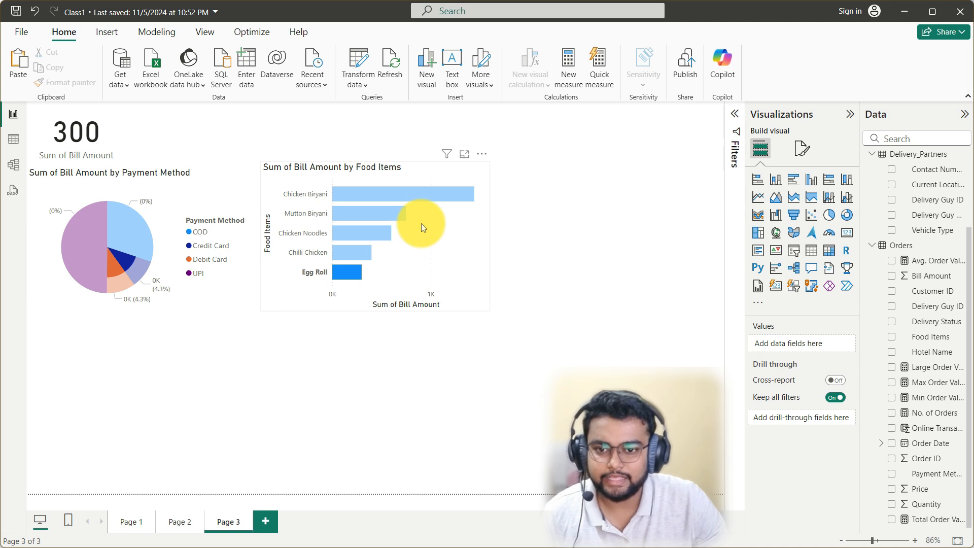
click(425, 174)
click(433, 254)
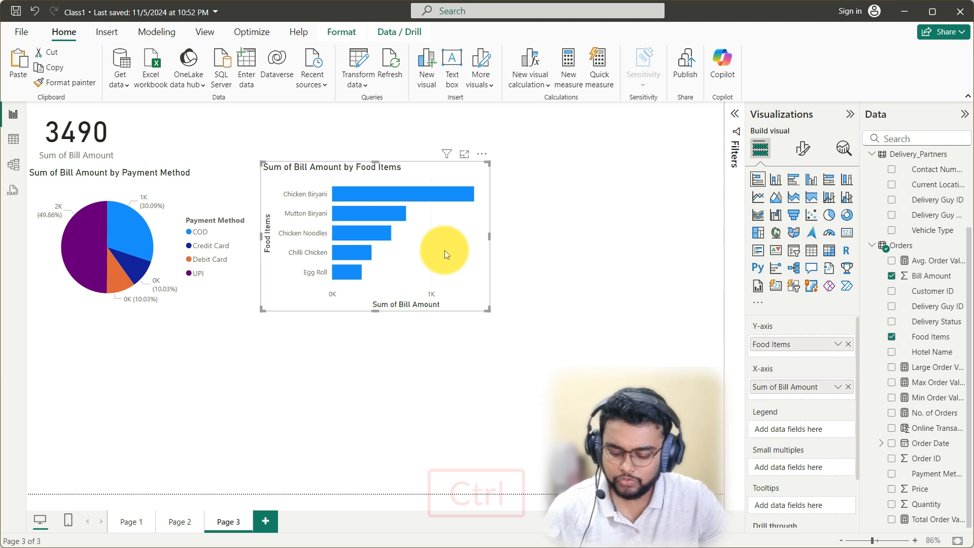
Step: Try out a pie chart version of the Food Items bar chart on a copy beside it and delete that copy
key(ctrl+v)
drag(306, 214, 583, 185)
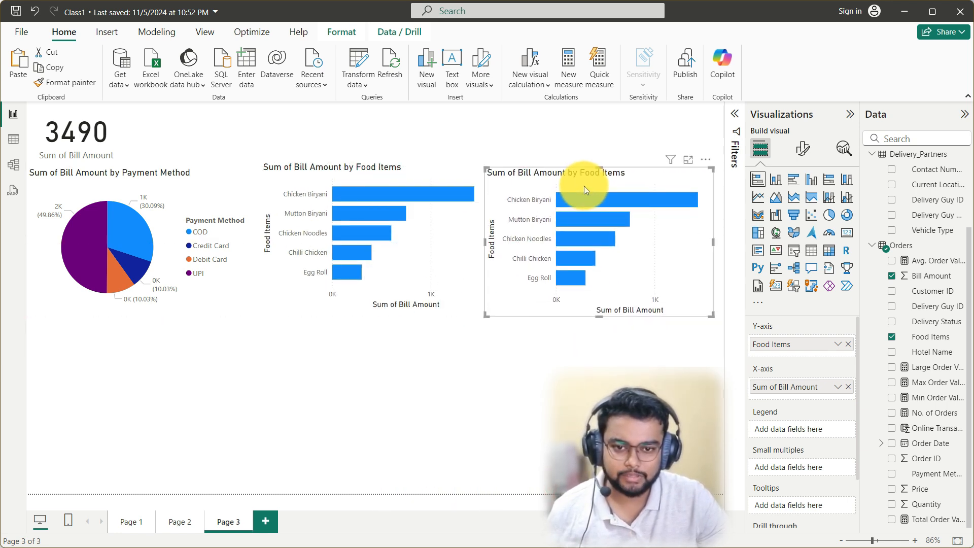
click(826, 216)
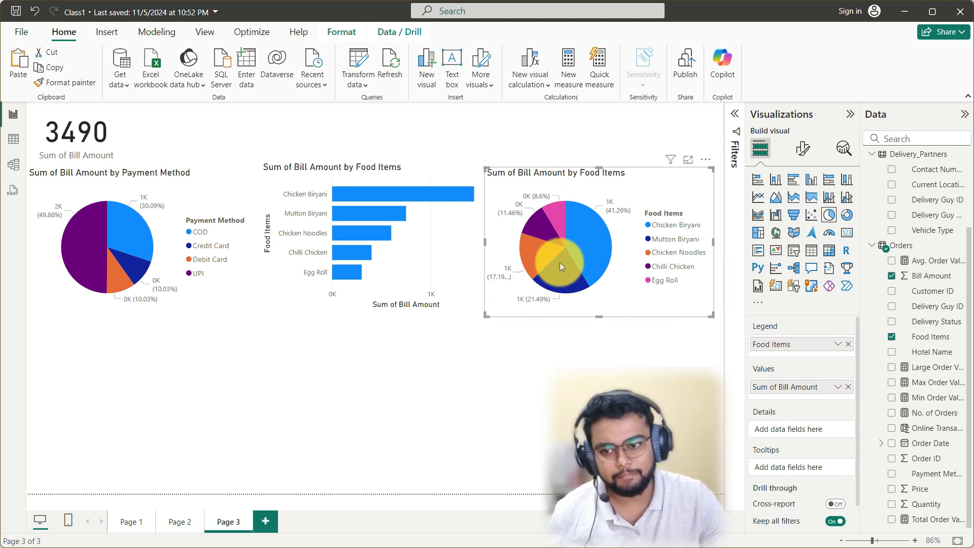
mouse_move(576, 276)
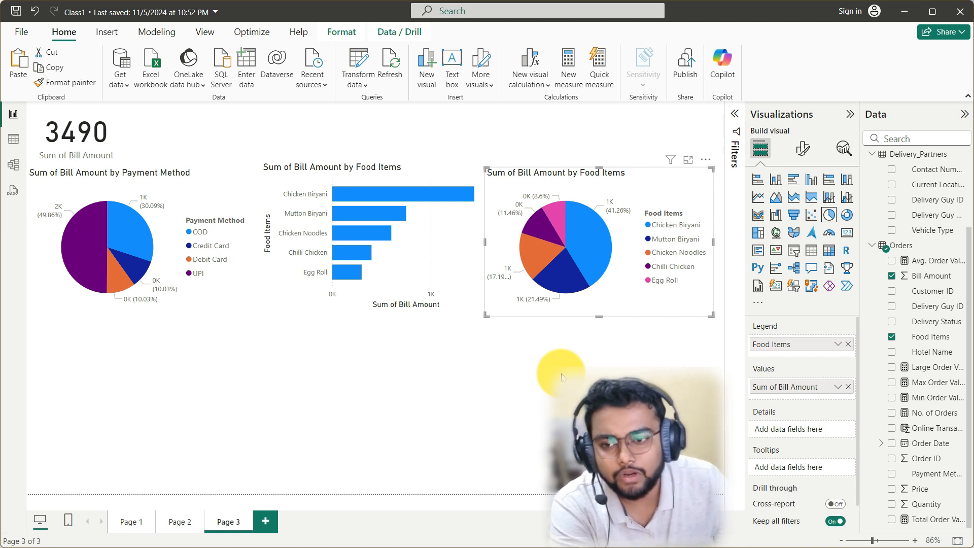
mouse_move(557, 221)
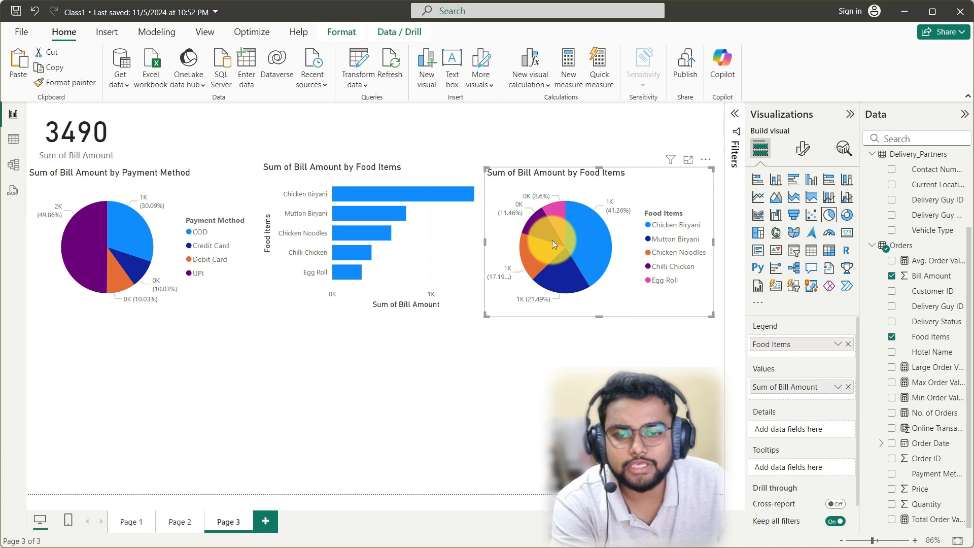
mouse_move(550, 245)
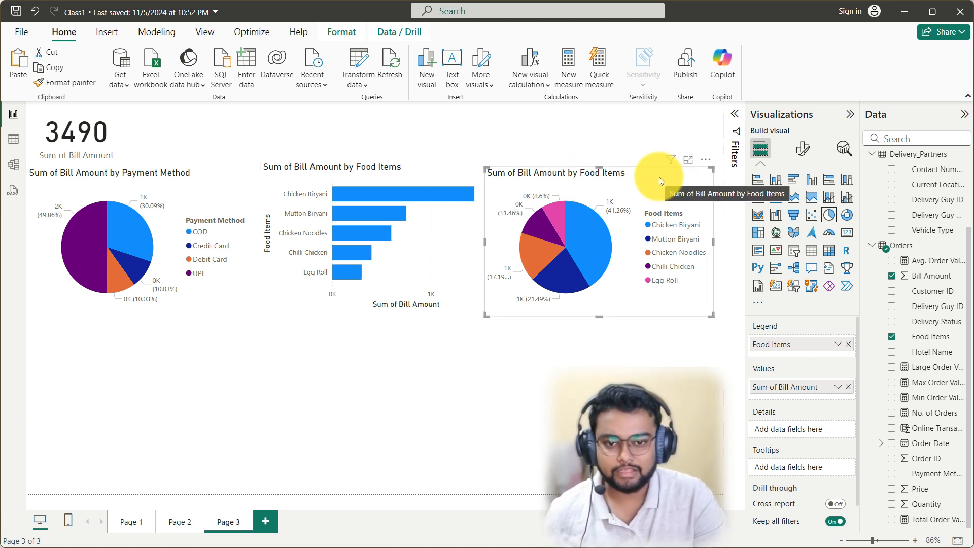
key(Delete)
Step: Examine the Food Items bar chart's formatting options for the Y-axis, X-axis and gridlines
click(424, 212)
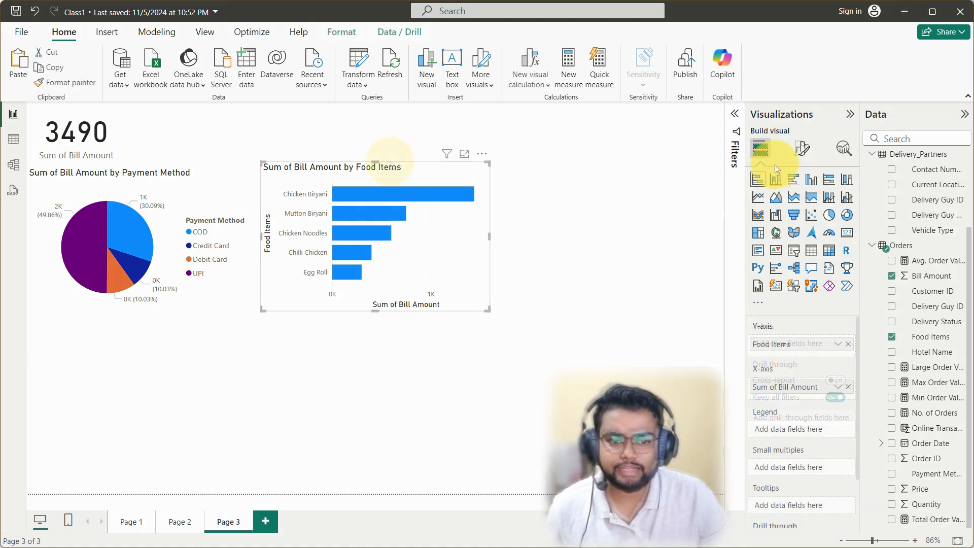
click(807, 149)
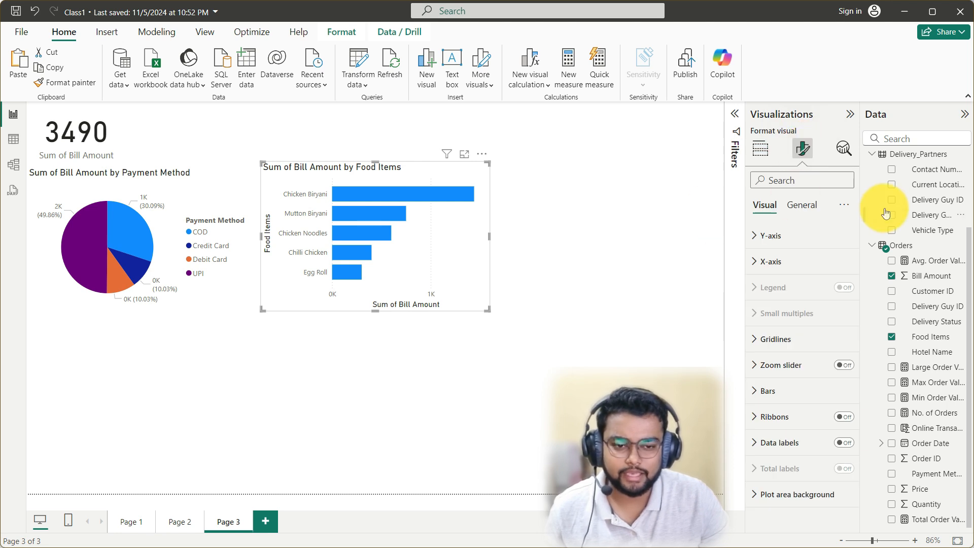
click(792, 236)
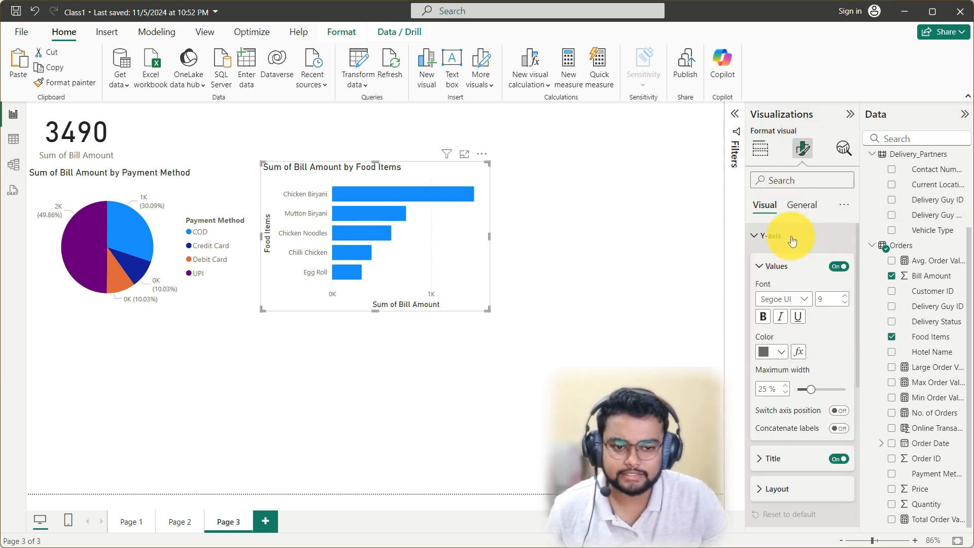
click(793, 241)
click(793, 262)
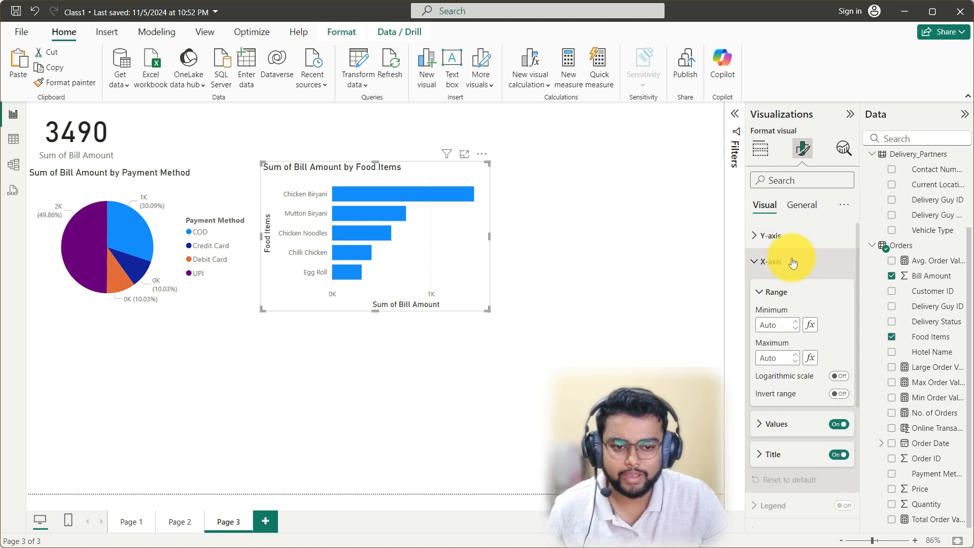
click(792, 262)
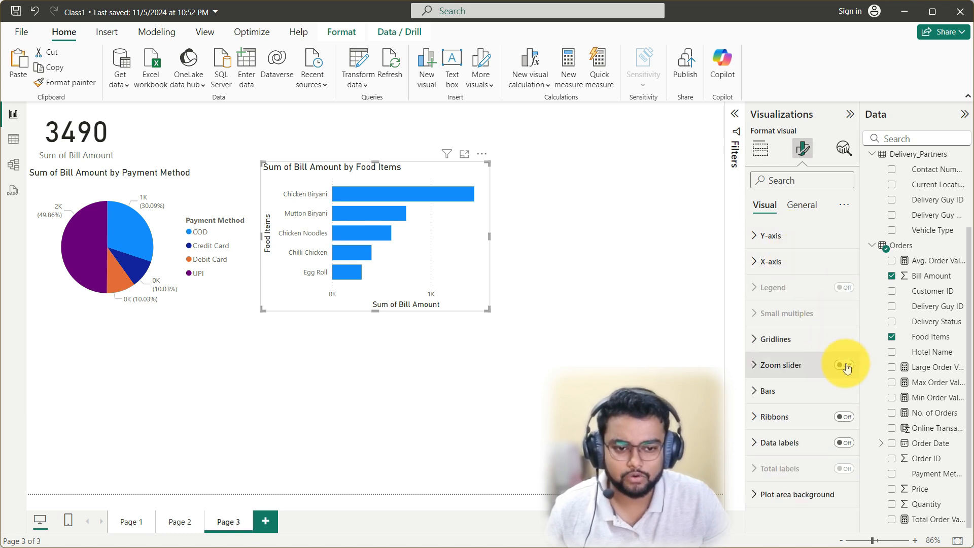
click(818, 342)
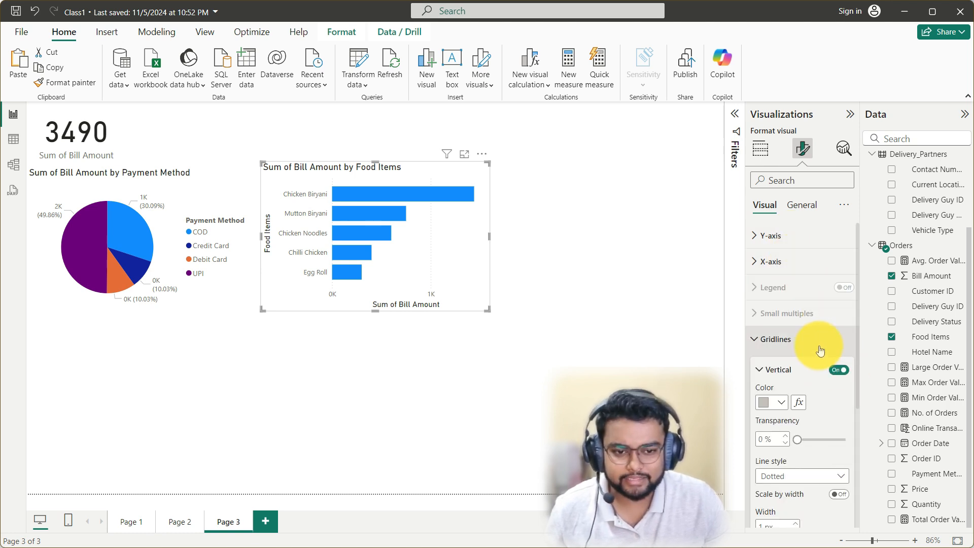
click(820, 349)
Step: Toggle the Food Items bar chart's title off and back on, and deselect the chart
click(806, 204)
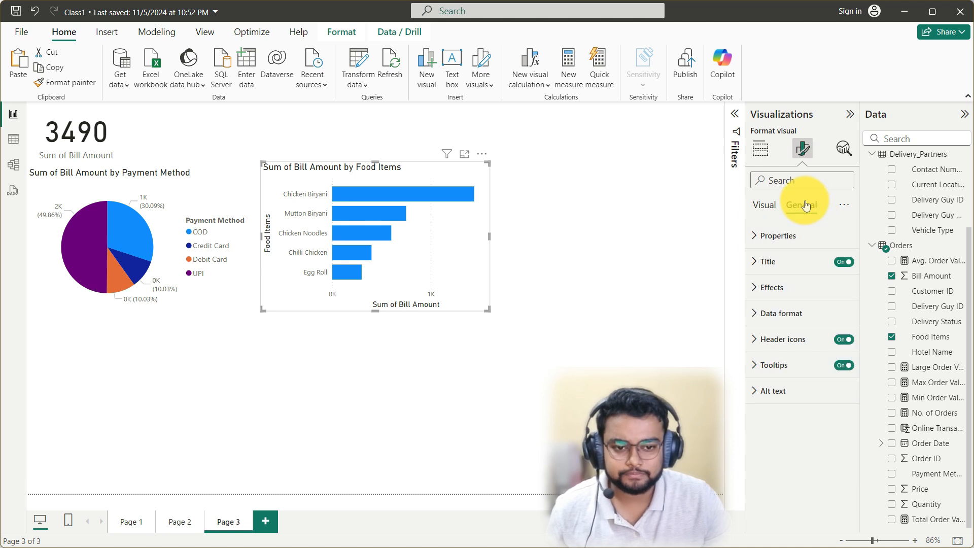
click(844, 263)
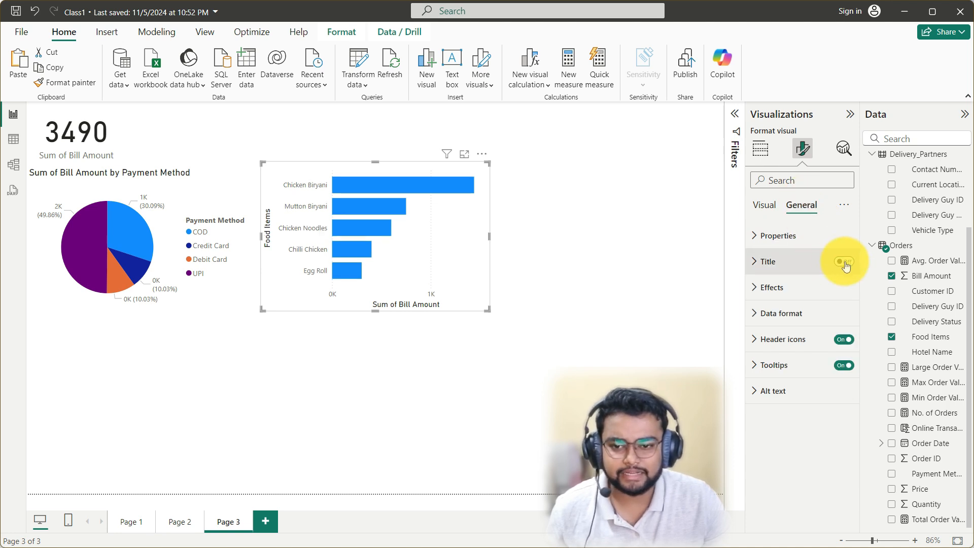
click(845, 263)
click(845, 262)
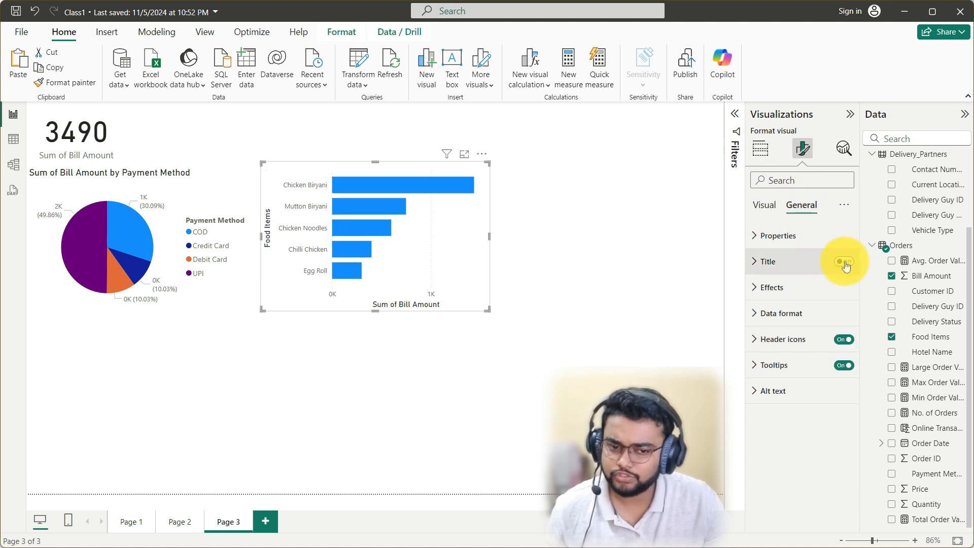
click(844, 263)
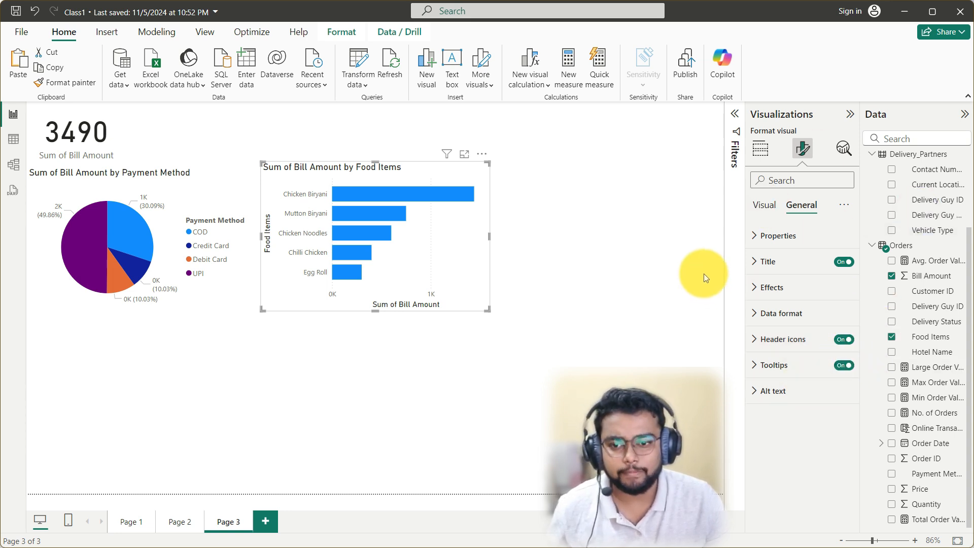
click(606, 253)
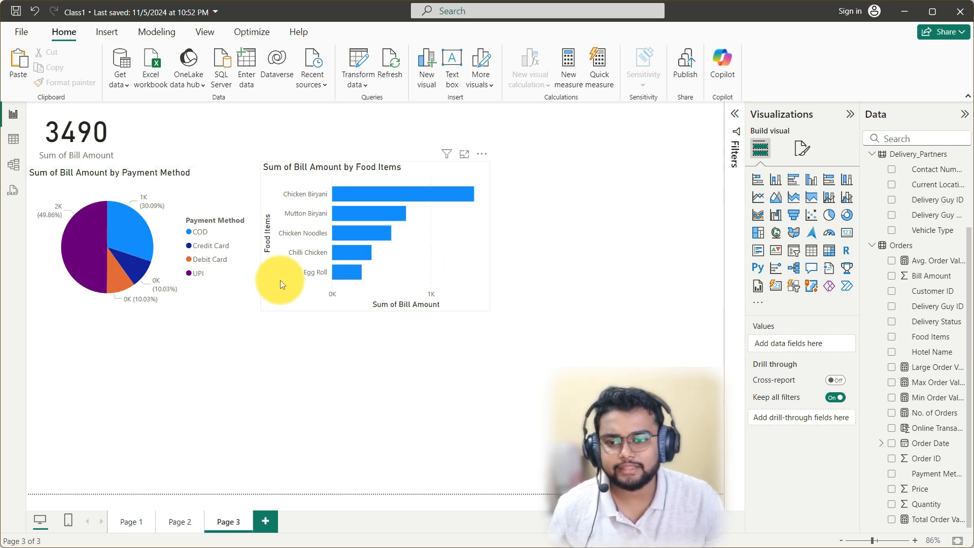
Step: Duplicate the Payment Method pie chart, placing the copy to its right near the page's upper edge, and convert the copy to a table
mouse_move(134, 249)
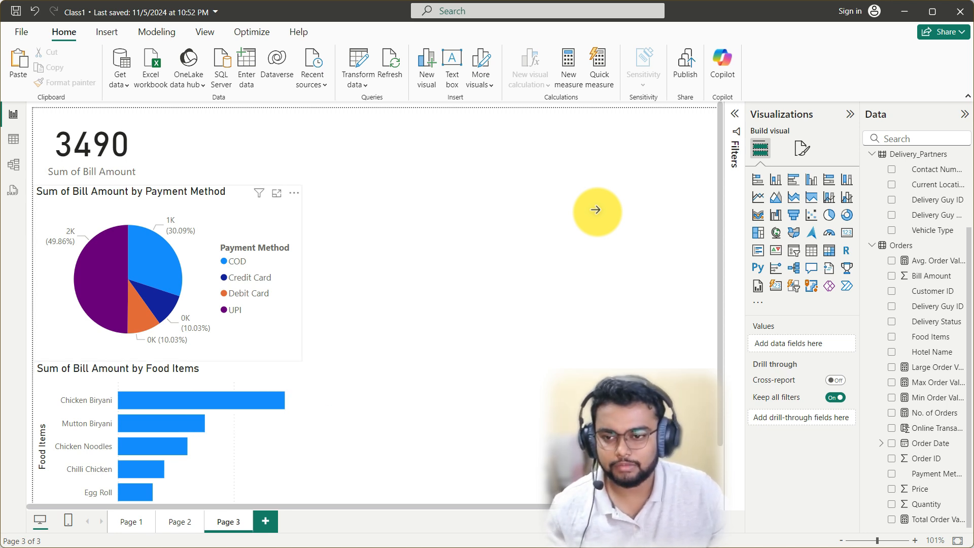
click(243, 218)
key(ctrl)
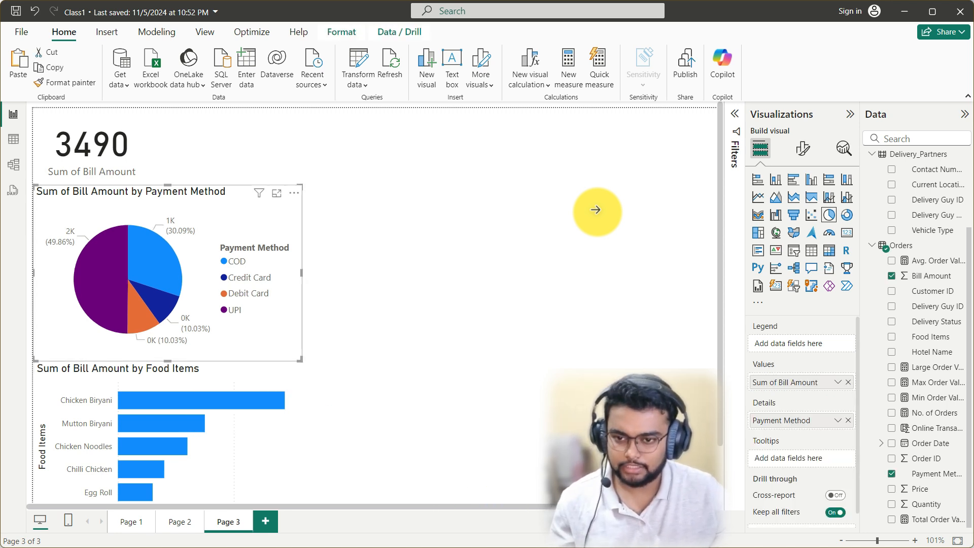
key(ctrl+v)
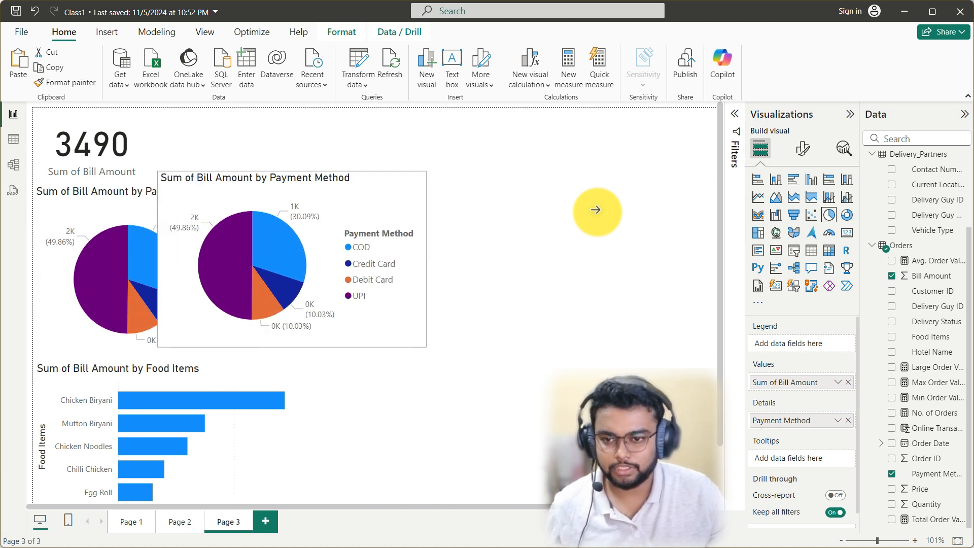
drag(462, 167, 506, 146)
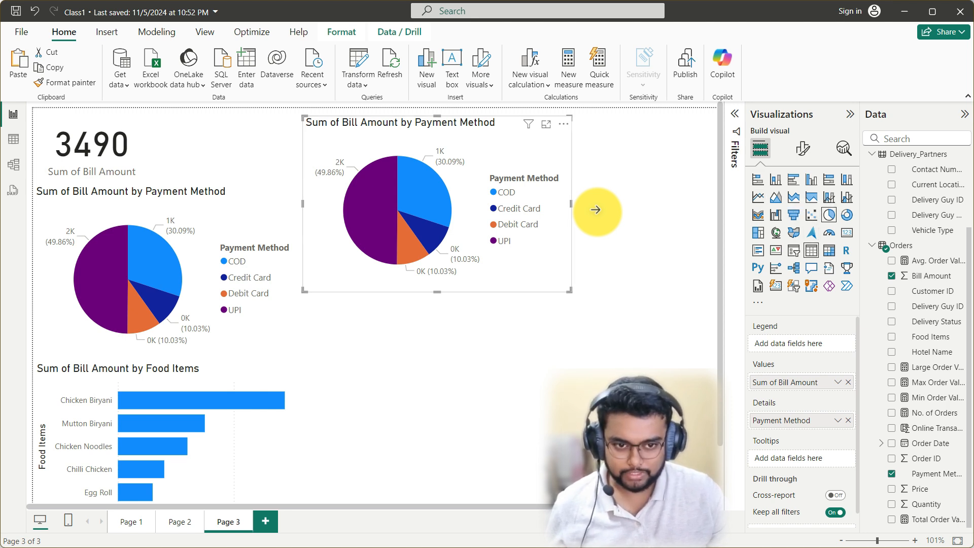
click(811, 250)
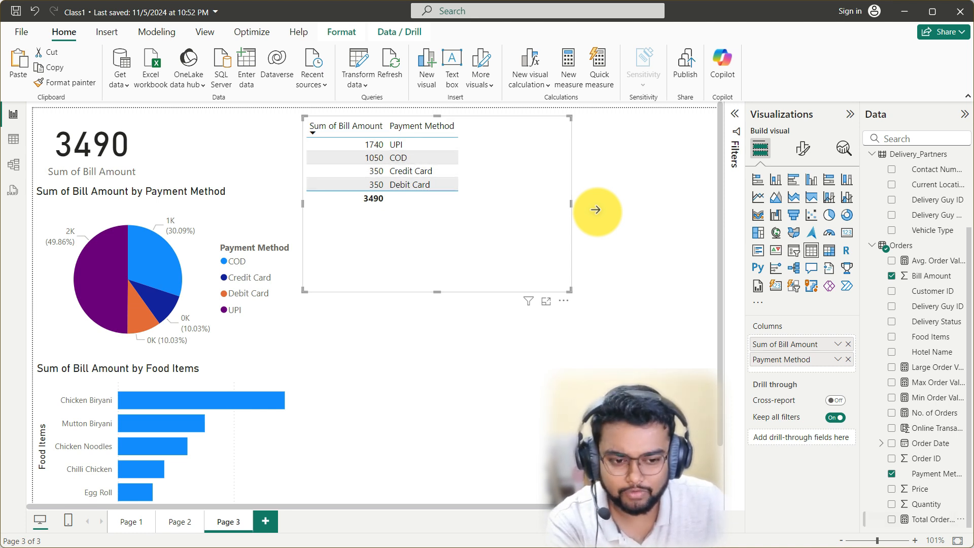
Step: Reorder the table's columns to put Payment Method before Sum of Bill Amount, and shrink the table to fit its contents
scroll(596, 210, up, 4)
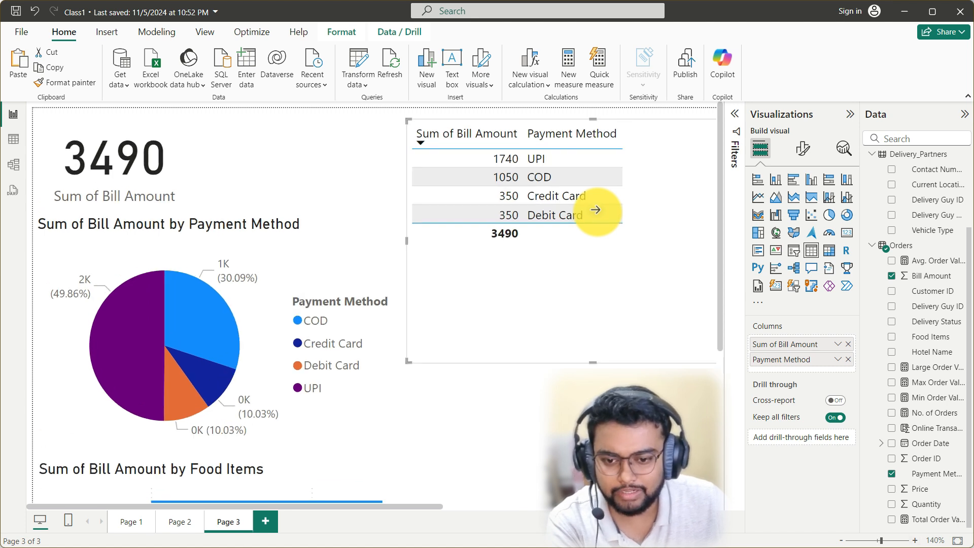
scroll(595, 210, right, 5)
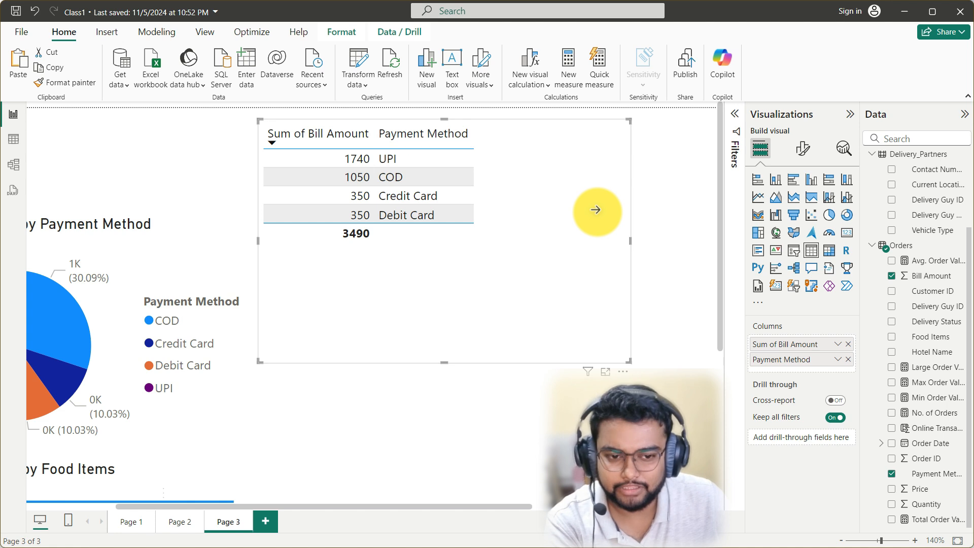
drag(781, 360, 783, 341)
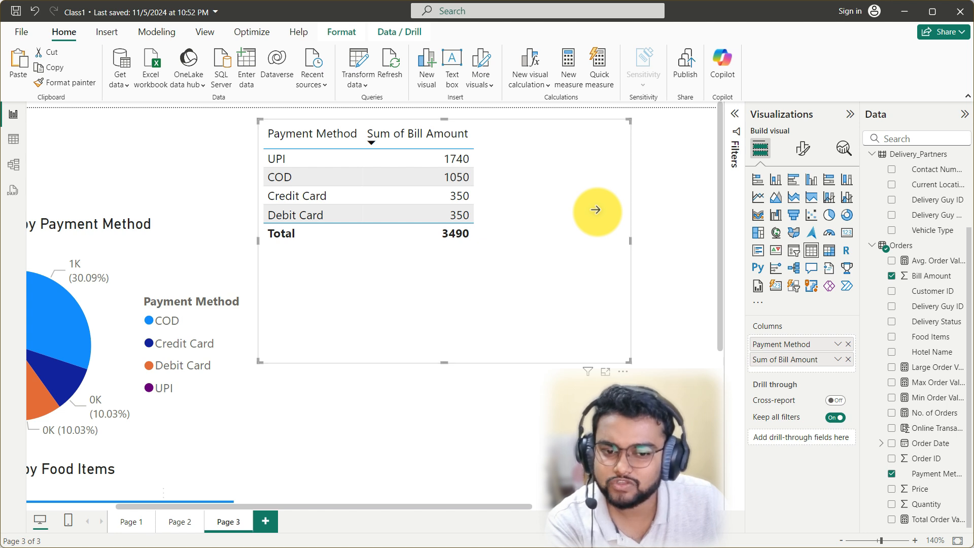
mouse_move(630, 361)
mouse_down()
mouse_move(497, 305)
mouse_move(473, 269)
mouse_move(493, 256)
mouse_up()
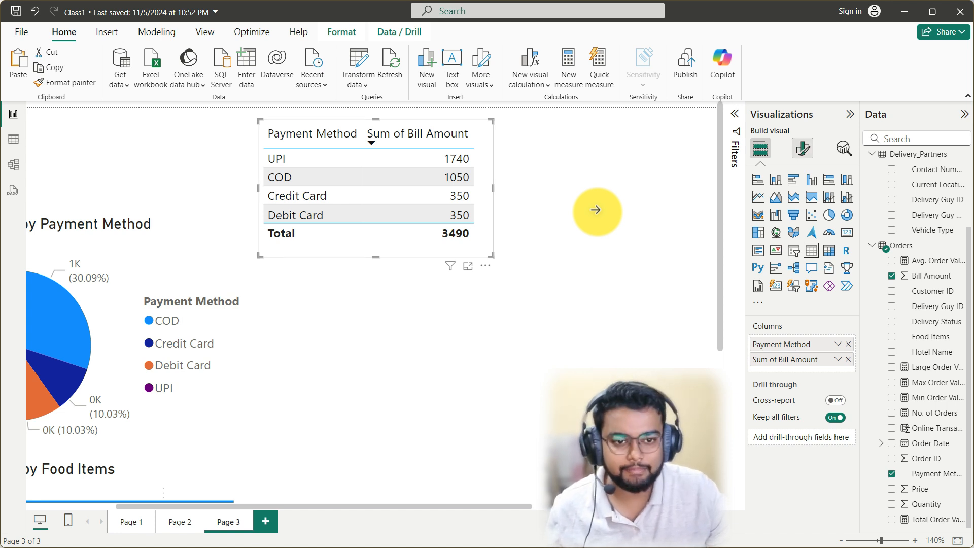
click(802, 148)
click(768, 262)
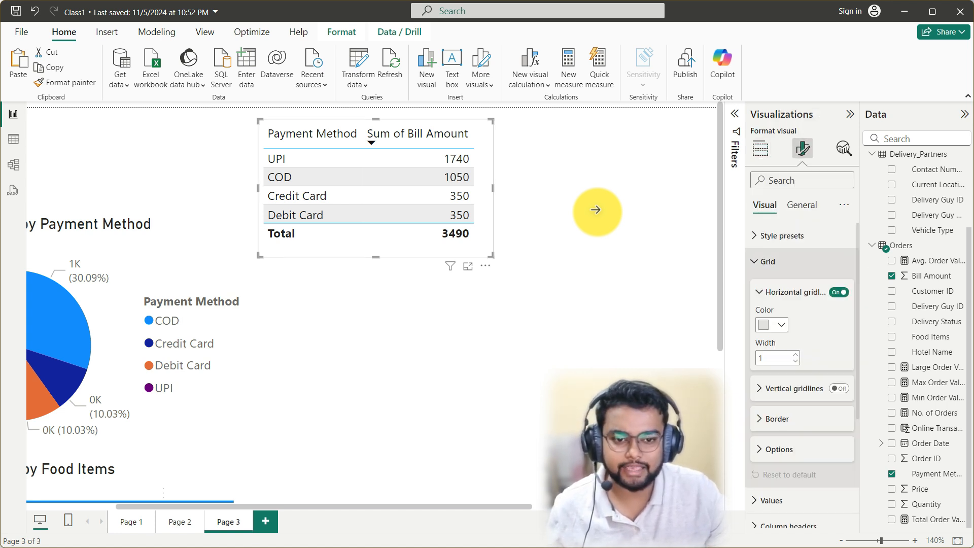
click(768, 261)
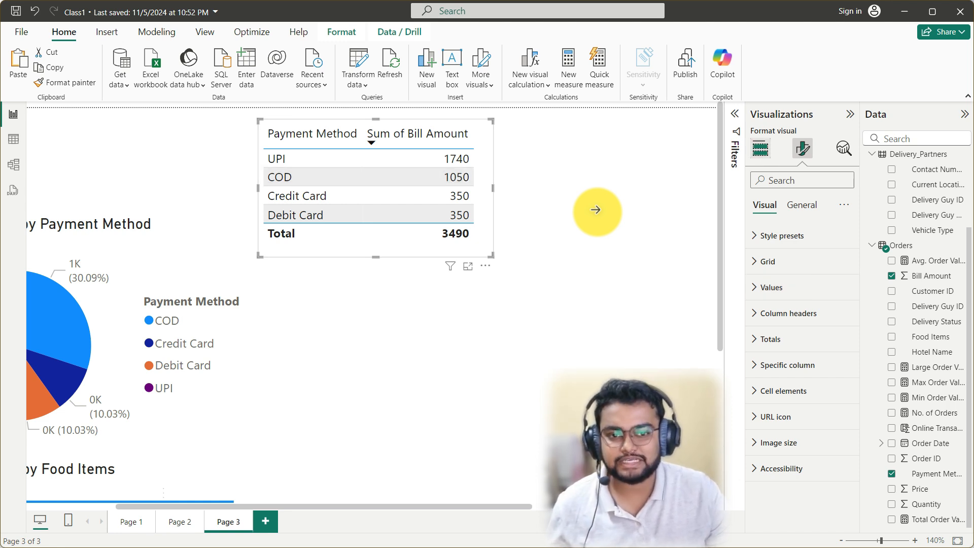
click(760, 148)
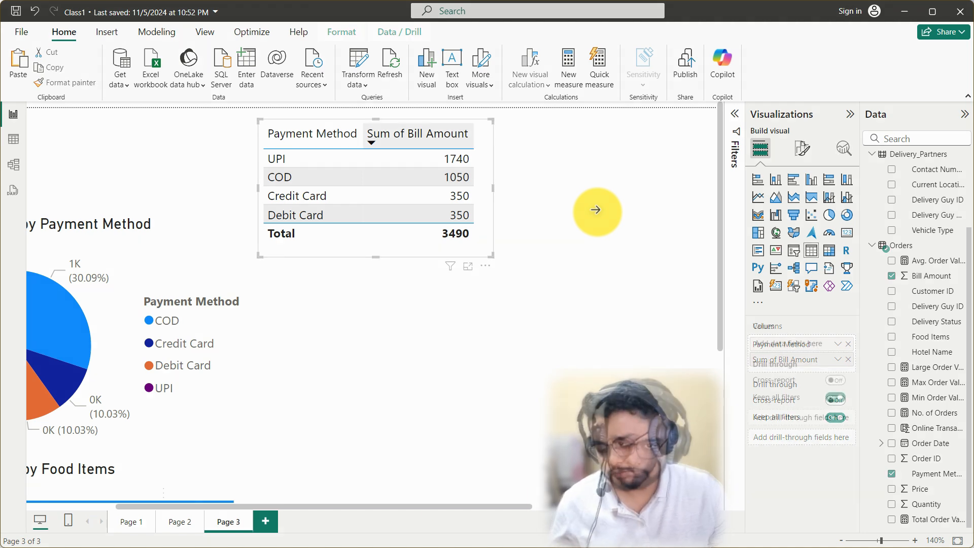
Step: Duplicate the Payment Method table, place the slightly enlarged copy directly below the original, and convert it to a matrix
key(ctrl+c)
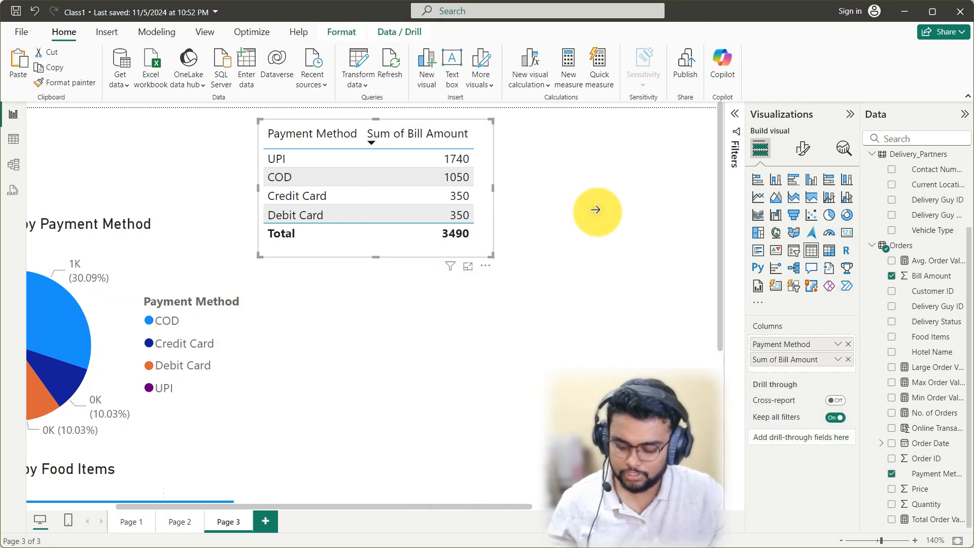
click(596, 210)
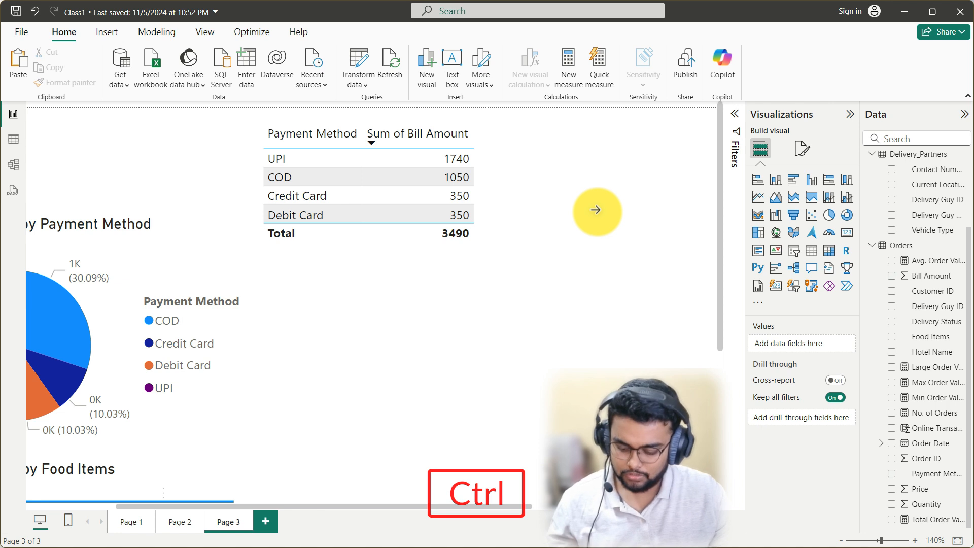
key(ctrl+v)
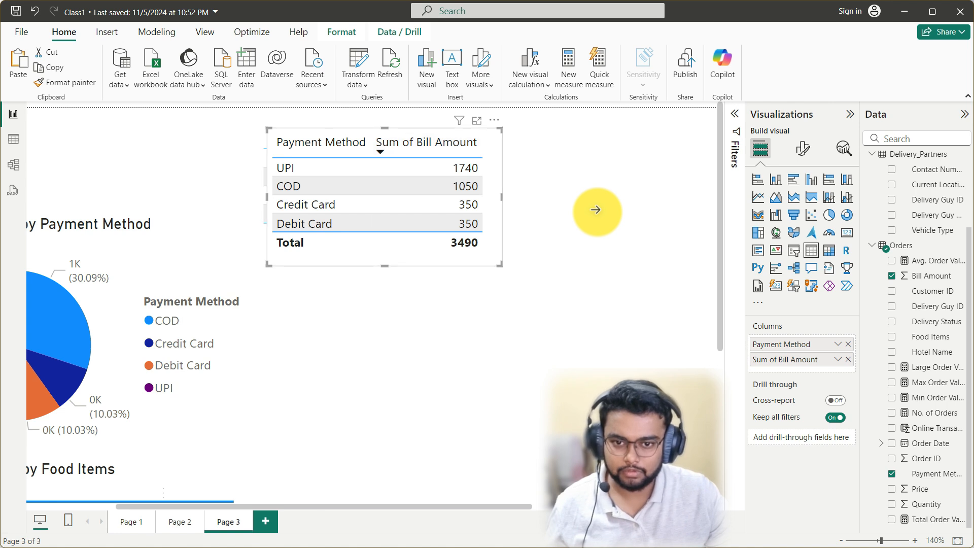
drag(501, 264, 547, 293)
mouse_move(408, 212)
mouse_down()
mouse_move(416, 281)
mouse_move(393, 377)
mouse_move(407, 344)
mouse_move(398, 337)
mouse_up()
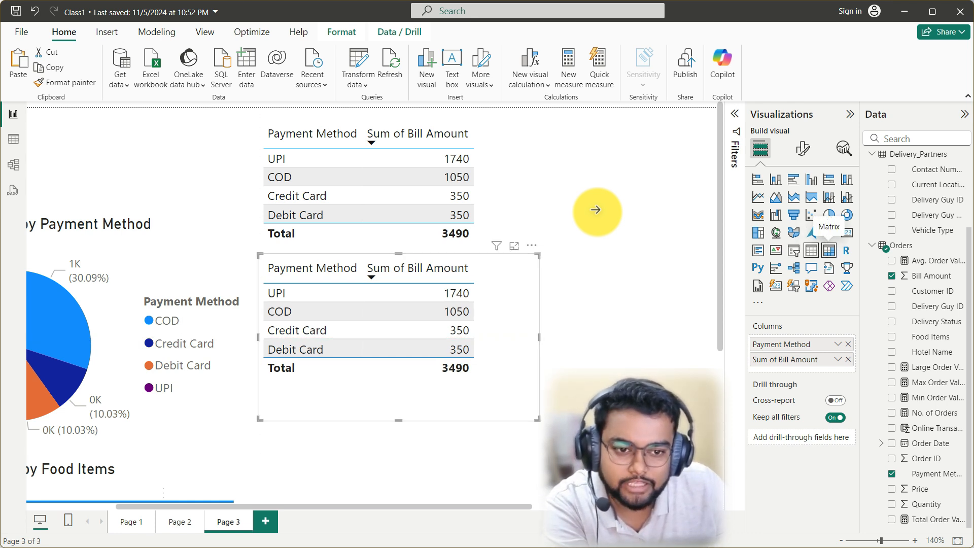
click(829, 250)
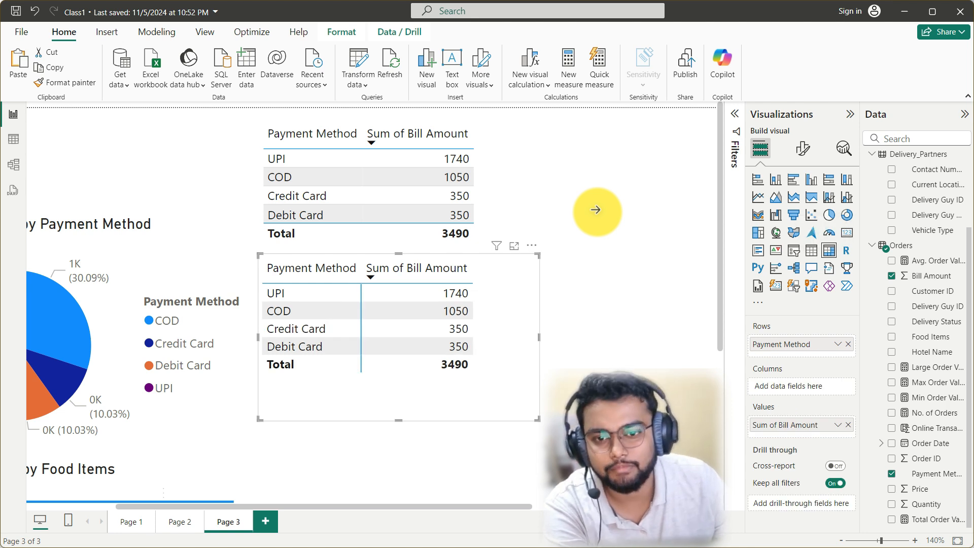
Step: Add Food Items to the matrix, set Food Items as rows and Payment Method as columns, and shrink the matrix to fit its contents
click(596, 210)
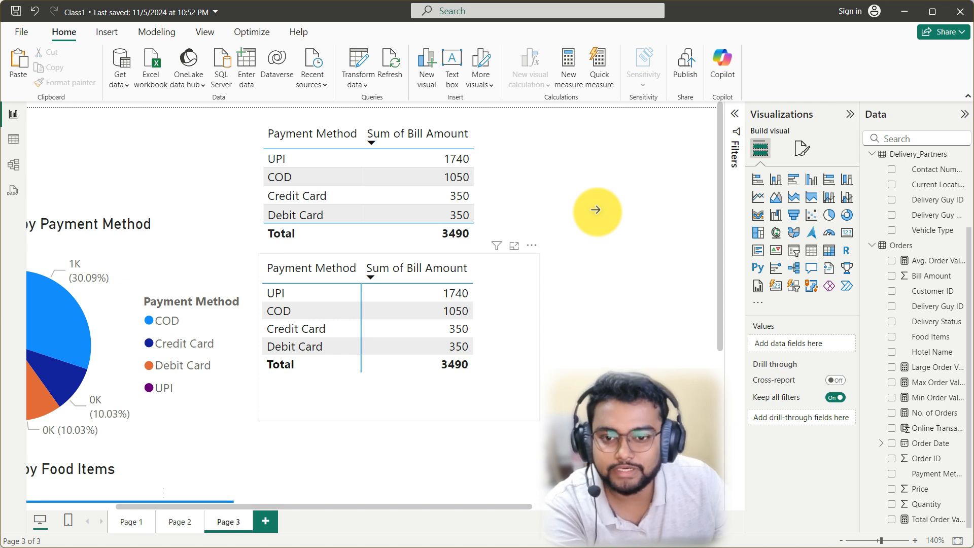
click(456, 396)
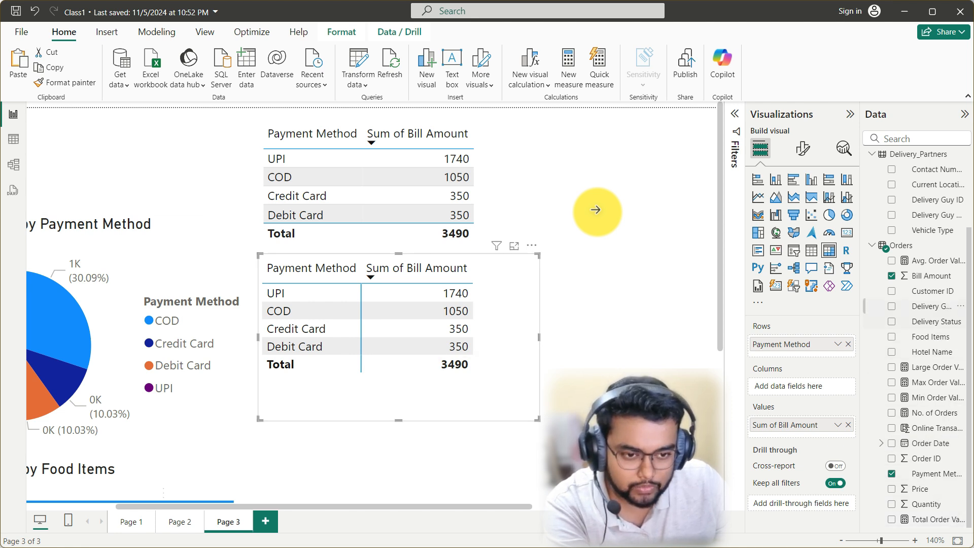
drag(931, 336, 791, 387)
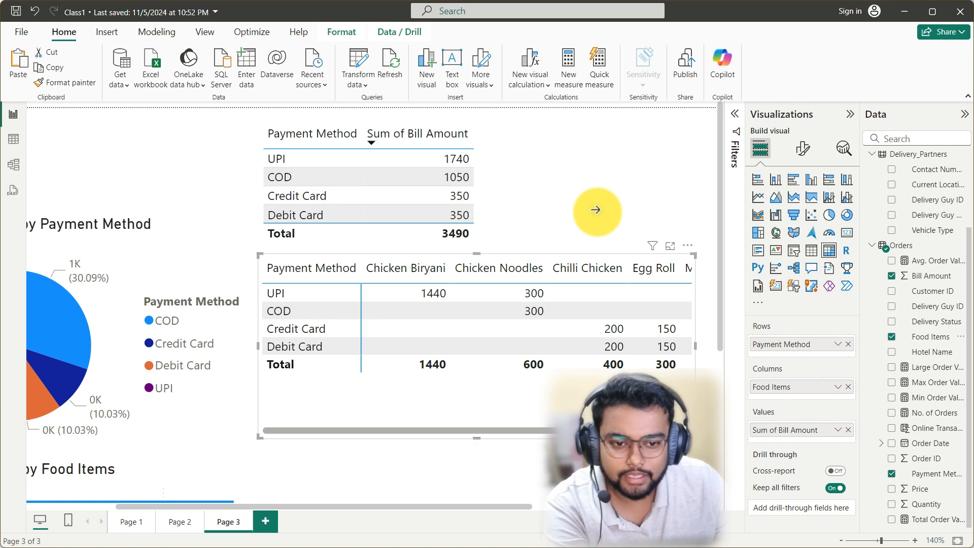
mouse_move(781, 386)
mouse_down()
mouse_move(783, 345)
mouse_move(781, 386)
mouse_up()
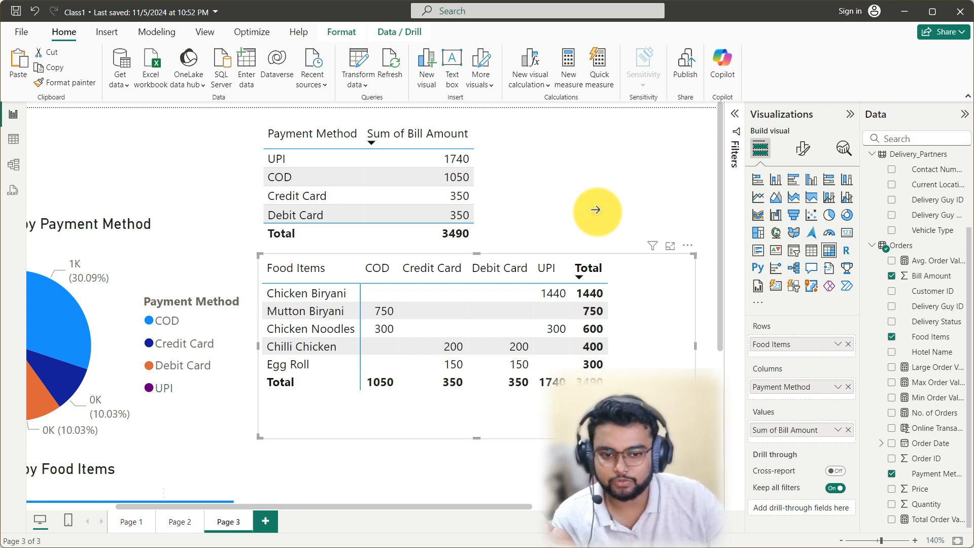
drag(695, 437, 636, 409)
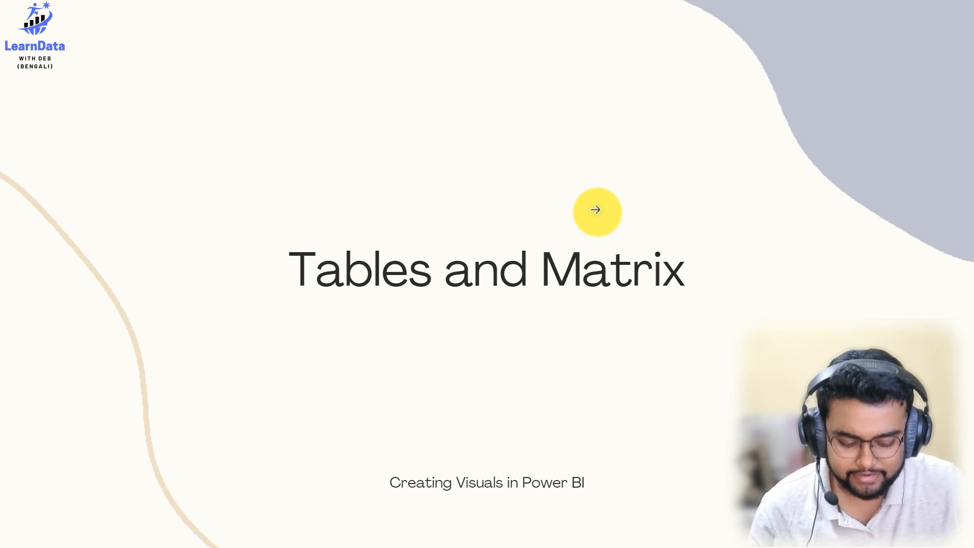
key(Right)
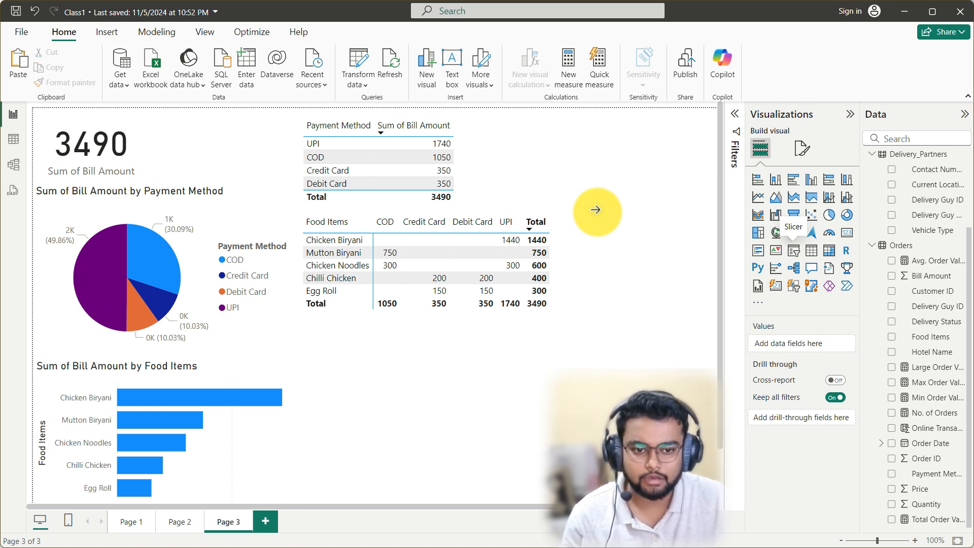
Step: Add a slicer on Delivery Guy Name, shrink it, and place it to the right of the Payment Method table
click(793, 250)
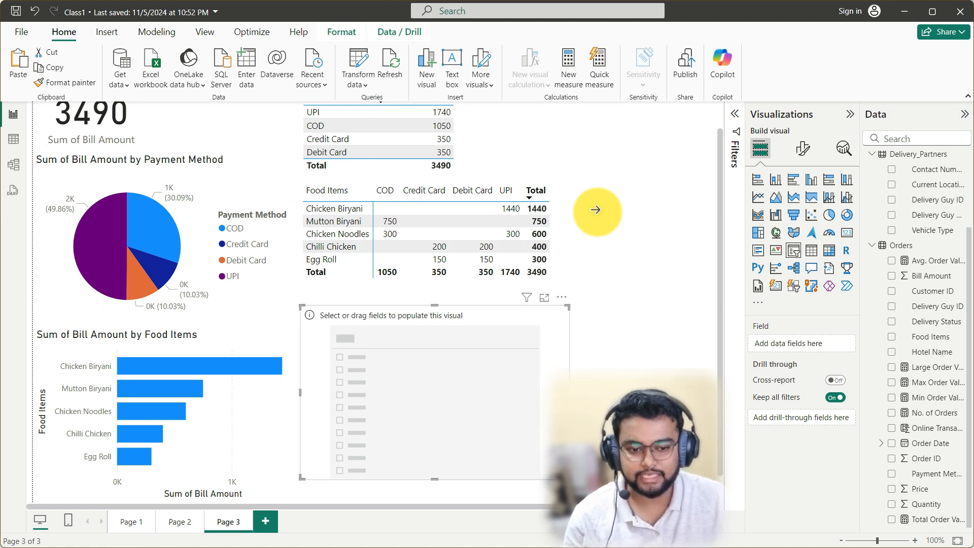
scroll(595, 209, up, 1)
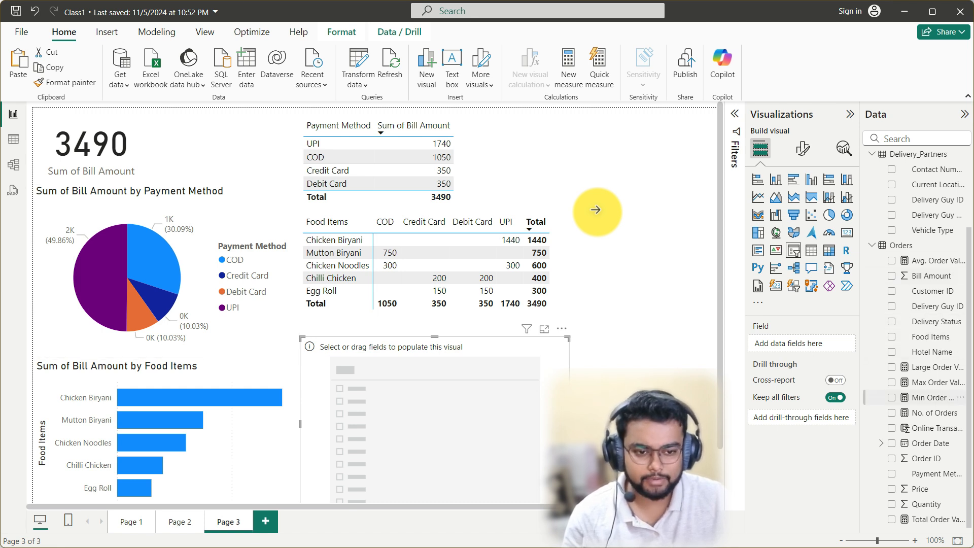
scroll(928, 413, up, 3)
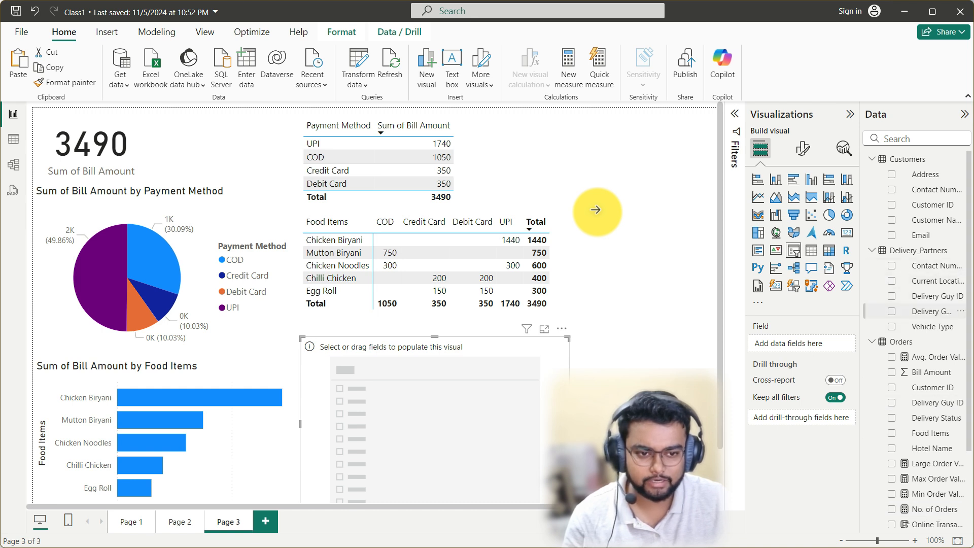
drag(925, 311, 385, 406)
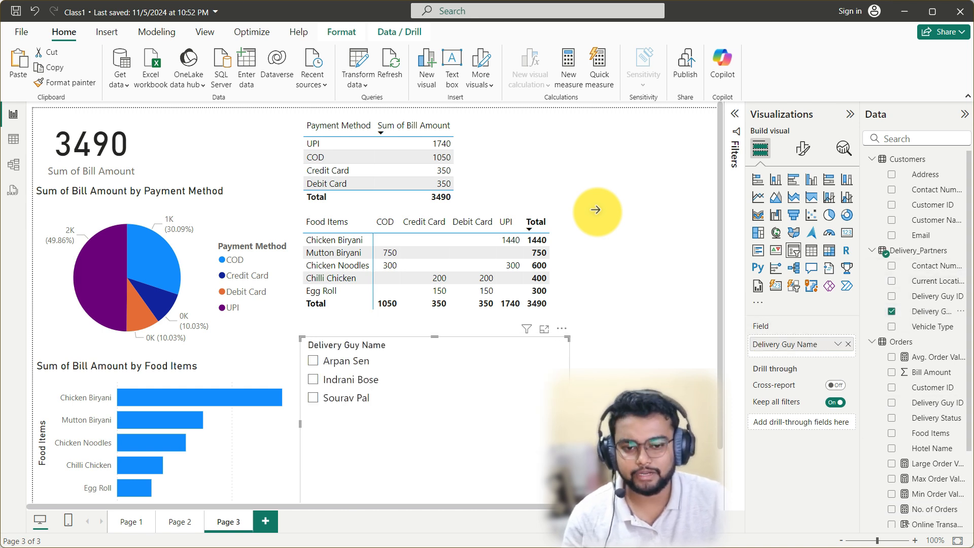
drag(568, 338, 409, 395)
mouse_move(350, 403)
mouse_down()
mouse_move(597, 274)
mouse_move(631, 180)
mouse_move(629, 142)
mouse_up()
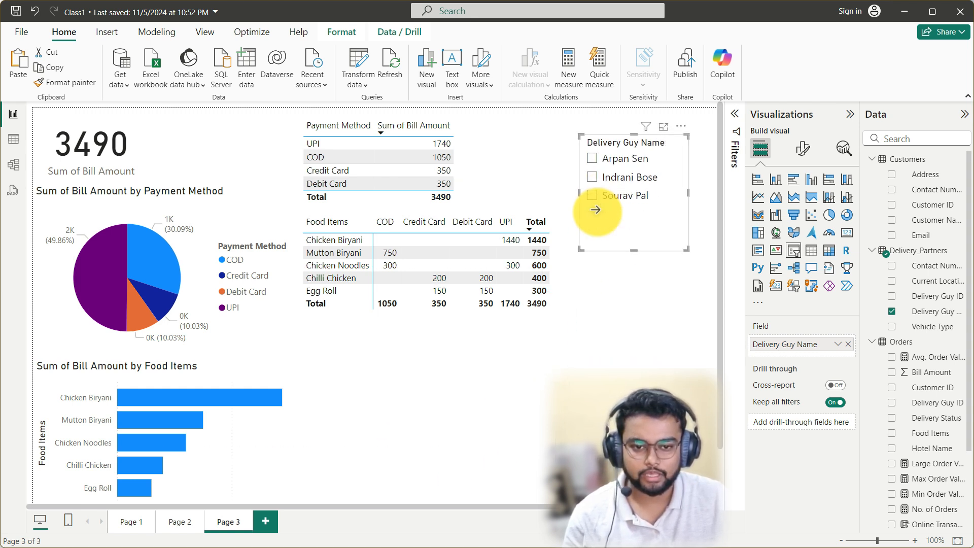
mouse_move(689, 250)
mouse_down()
mouse_move(673, 222)
mouse_move(680, 204)
mouse_up()
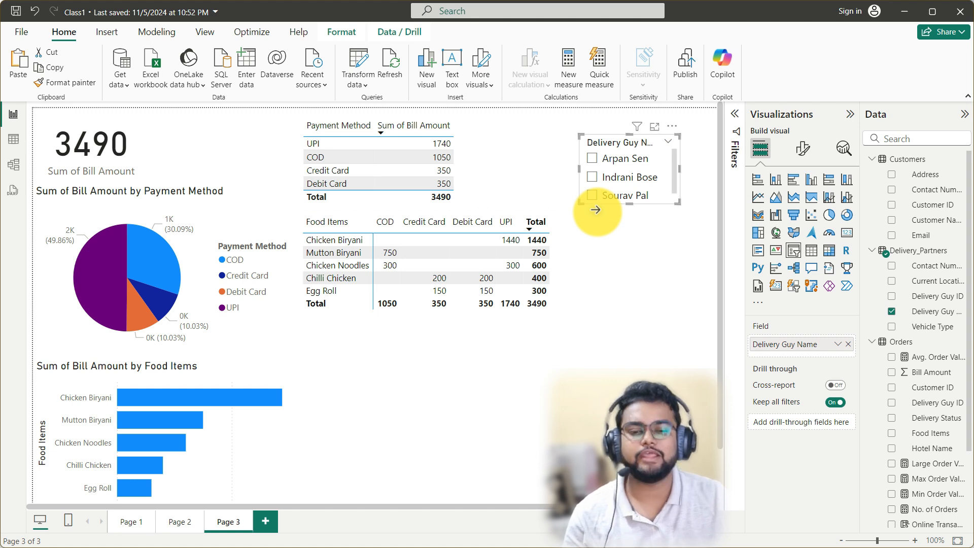
click(595, 209)
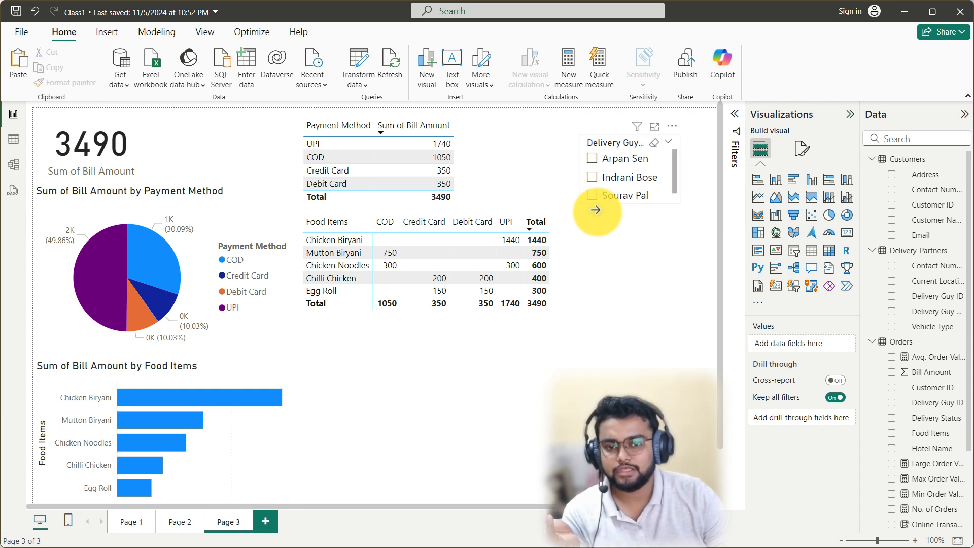
Step: Filter the page by each delivery person in turn with the Delivery Guy Name slicer, finishing on the second one
click(592, 158)
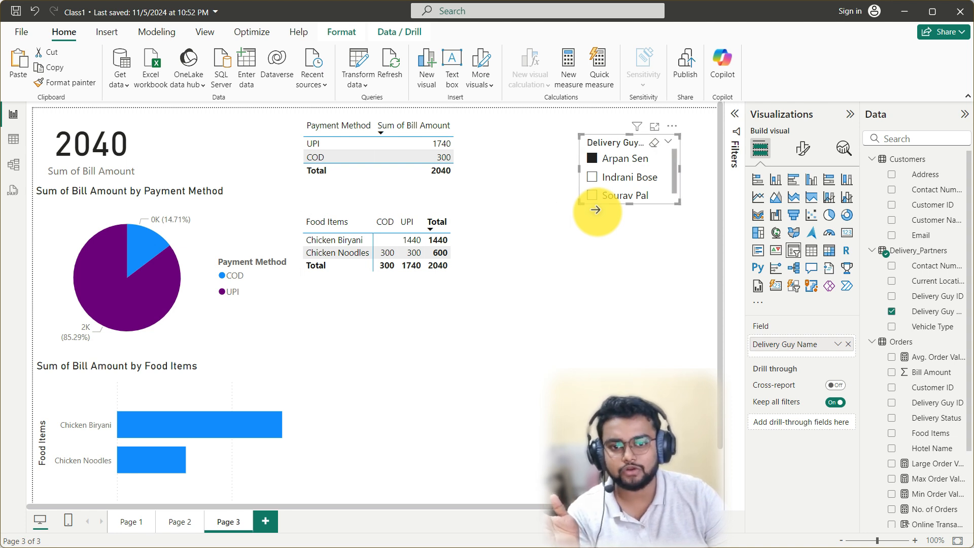
click(592, 177)
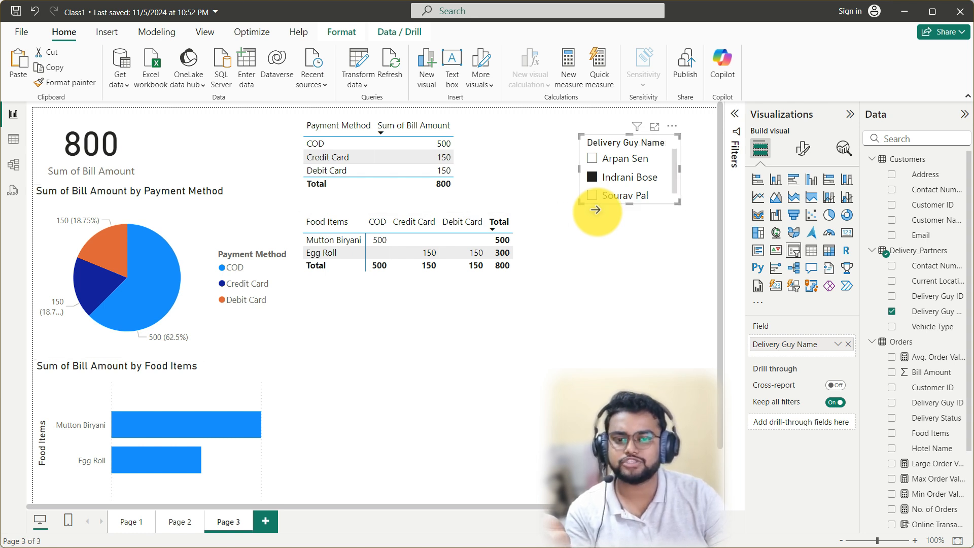
click(594, 198)
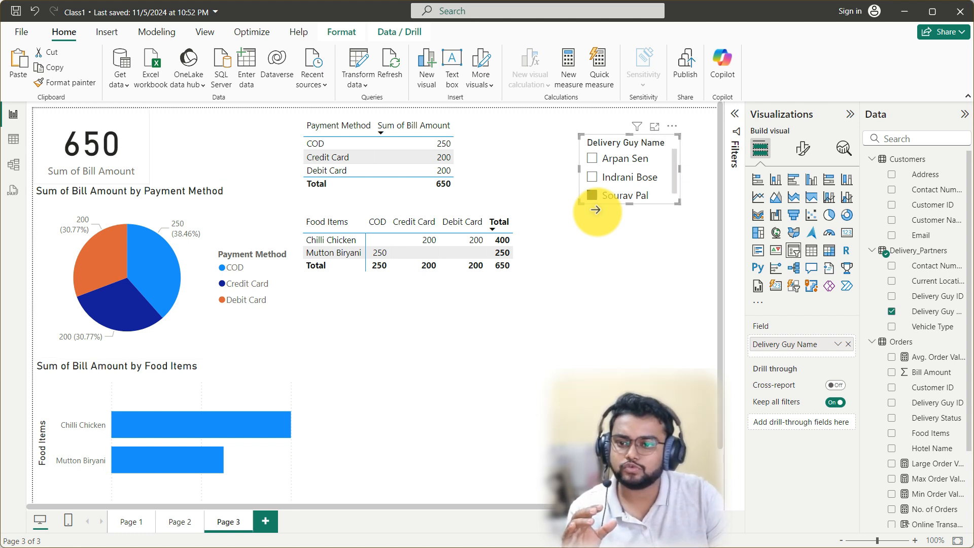
click(592, 176)
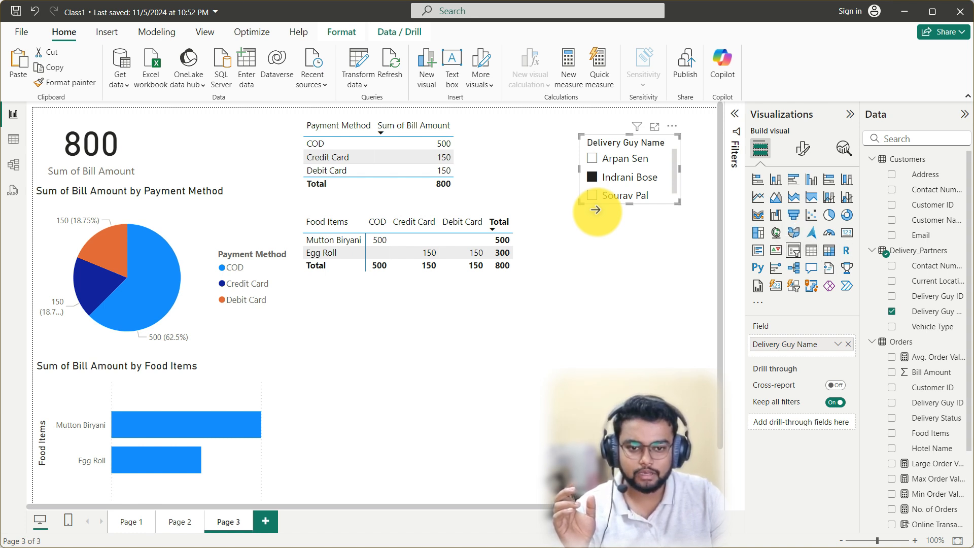
click(595, 209)
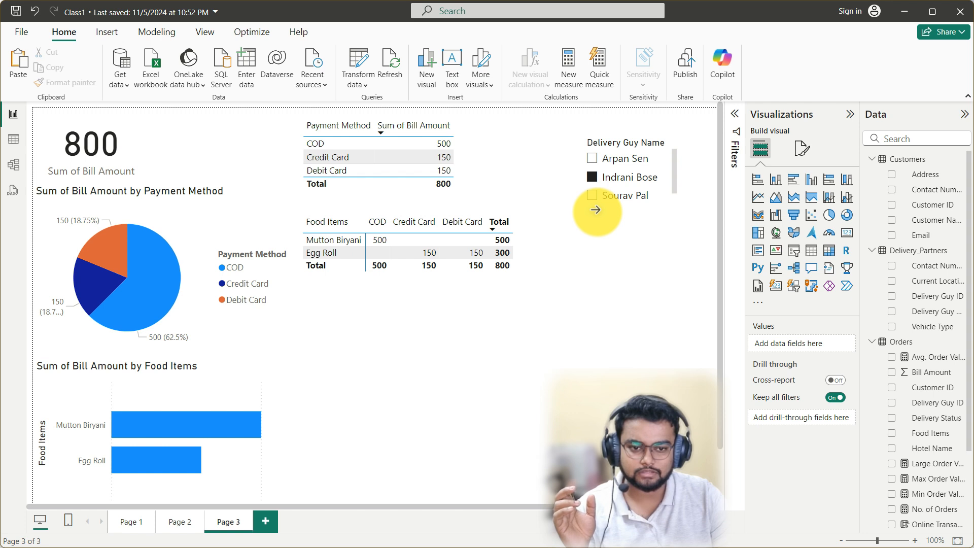
Step: Add a second slicer on Hotel Name from Orders, shrink it, and place it below the Delivery Guy Name slicer
click(793, 250)
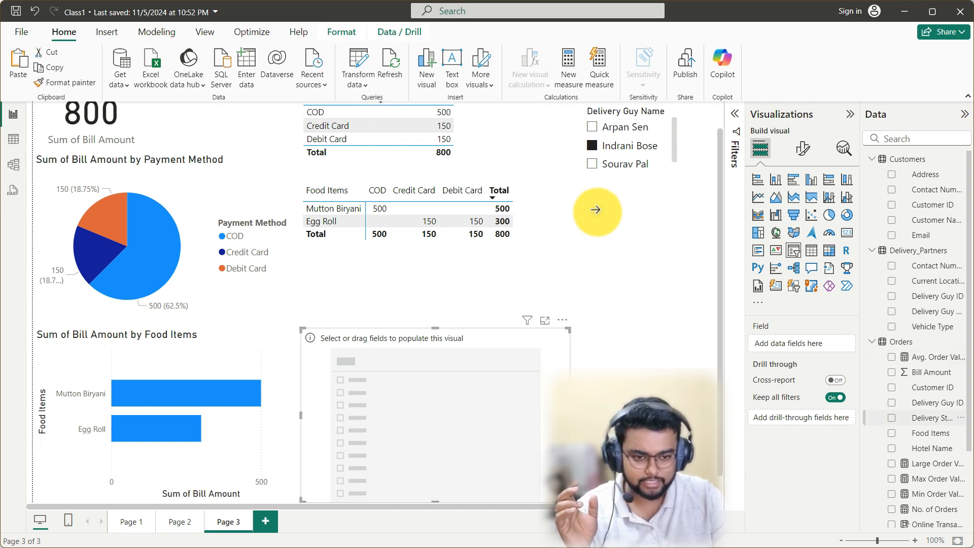
drag(932, 449, 471, 400)
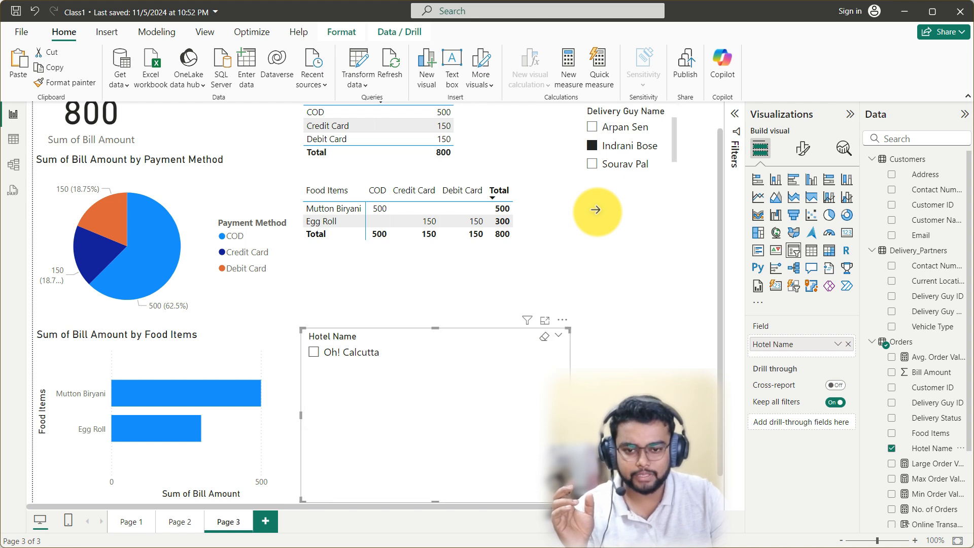
drag(568, 330, 447, 416)
mouse_move(378, 470)
mouse_down()
mouse_move(559, 319)
mouse_move(601, 330)
mouse_move(615, 267)
mouse_move(627, 265)
mouse_up()
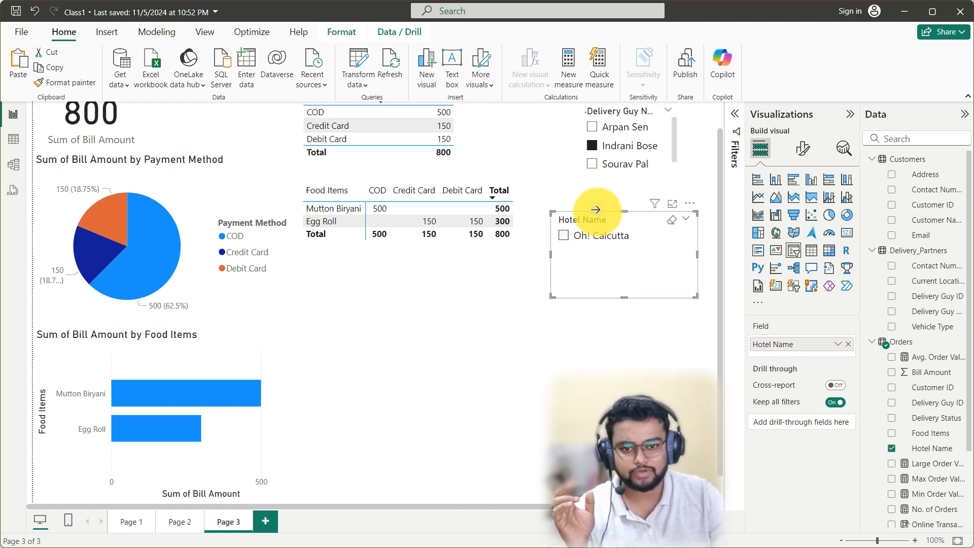
Step: Clear the delivery person selection and filter the page to the hotel 6 Ballygunge Place
click(592, 145)
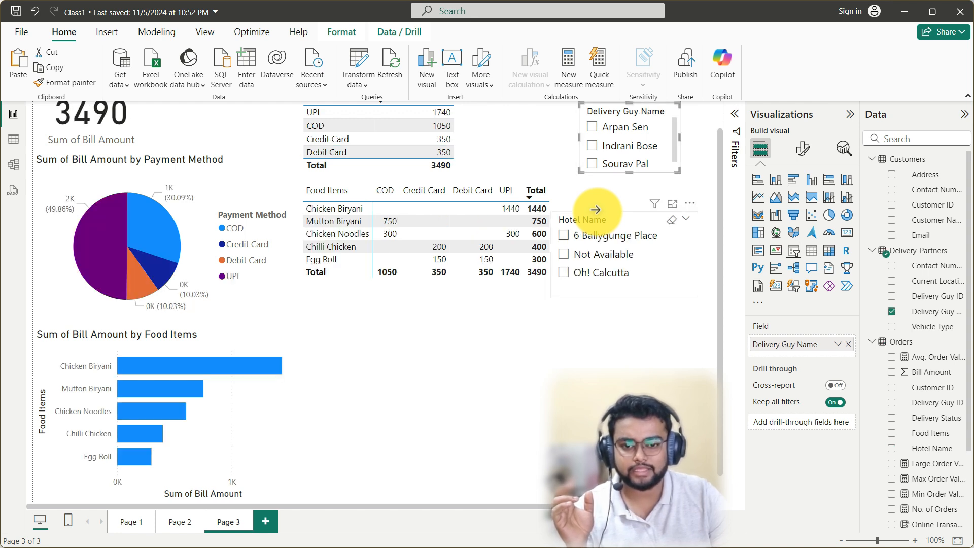
click(591, 236)
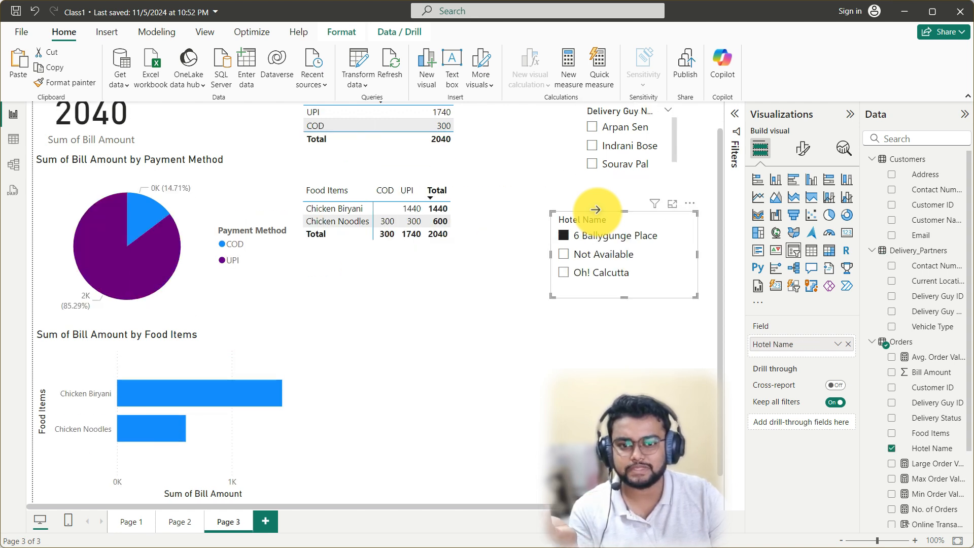
scroll(596, 210, up, 1)
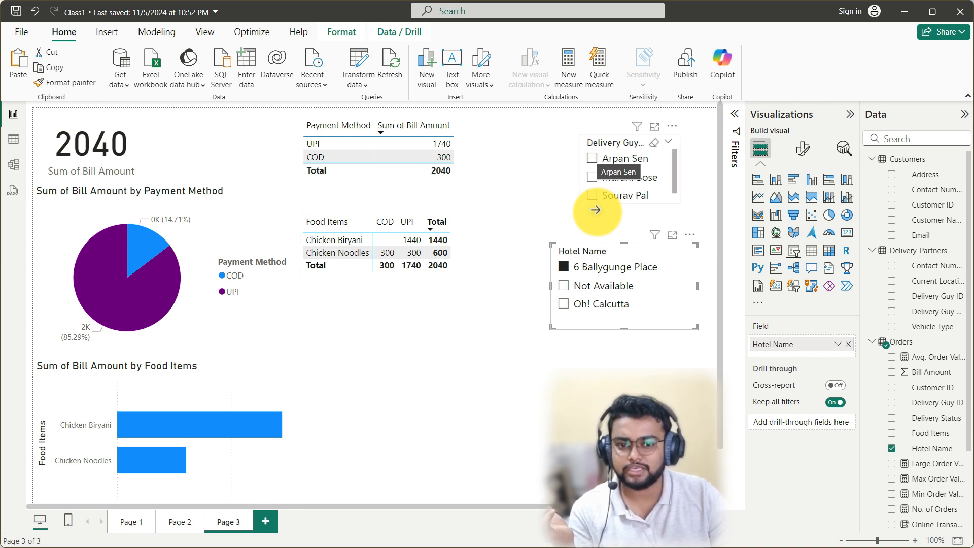
Step: Combine the 6 Ballygunge Place filter with each delivery person in turn, deselecting each one again
click(592, 158)
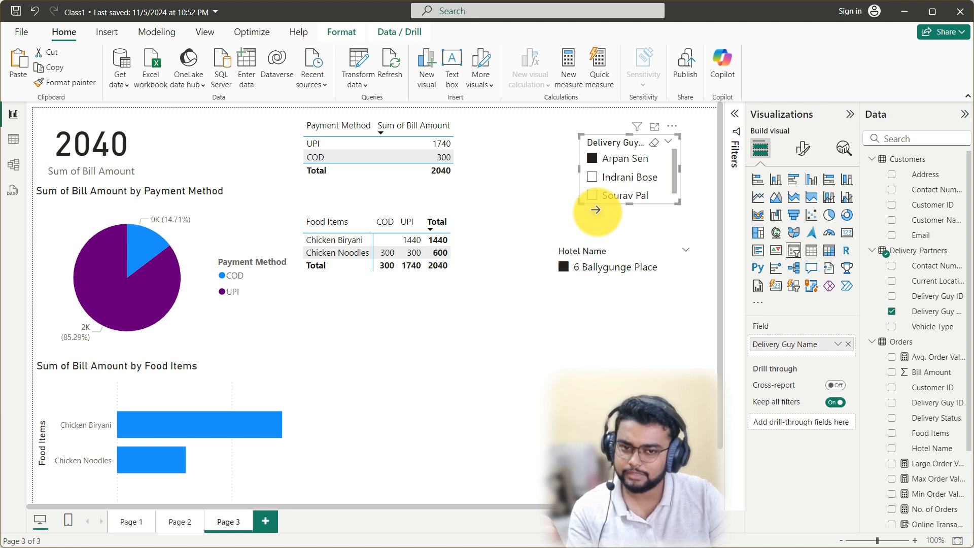
click(592, 159)
click(592, 177)
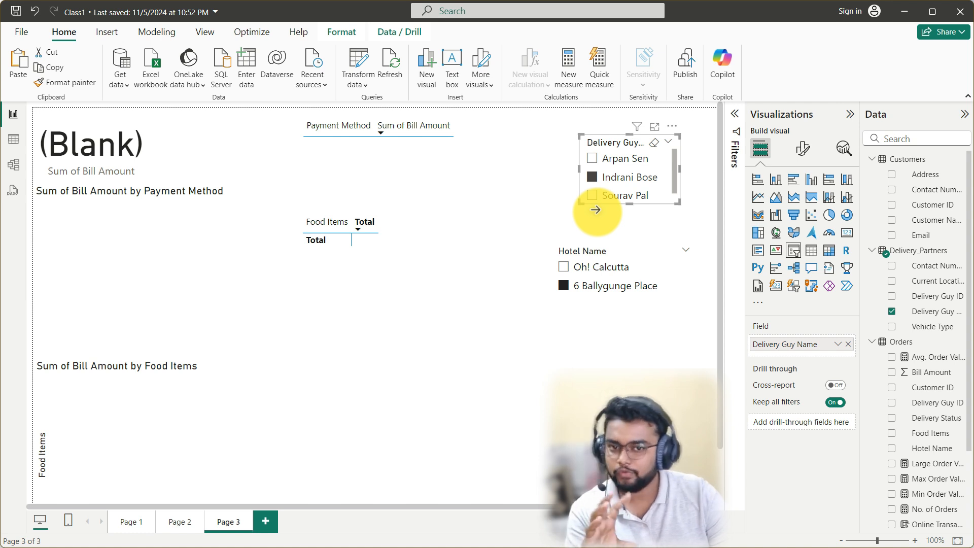
click(592, 177)
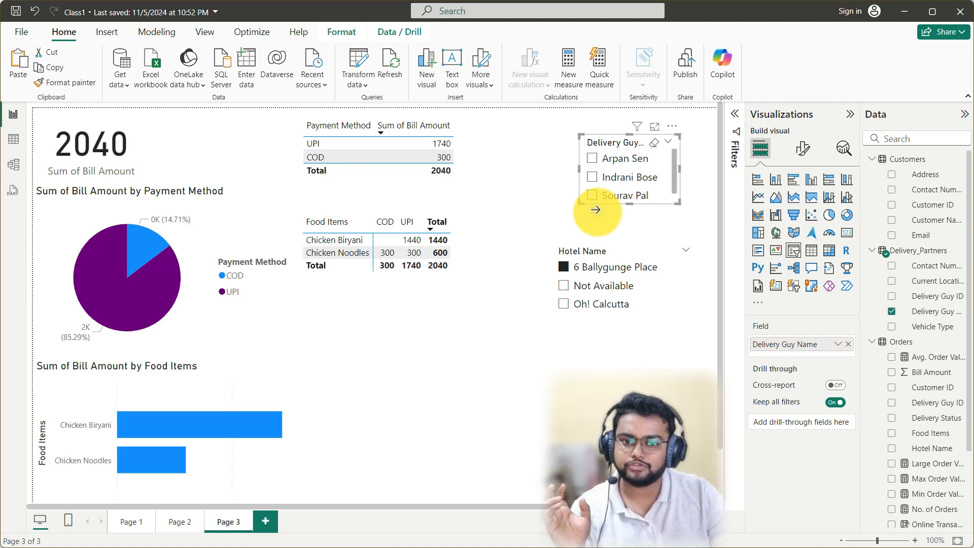
click(592, 195)
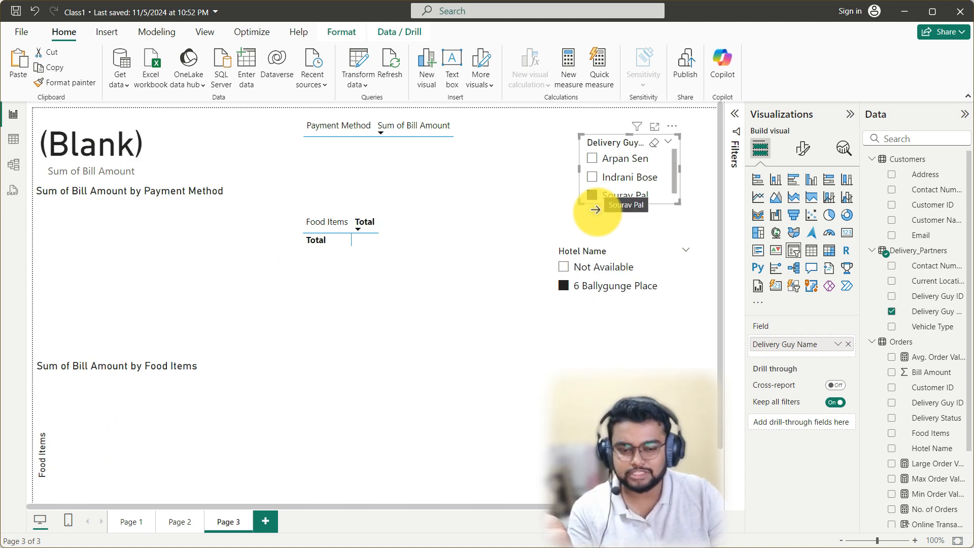
click(592, 196)
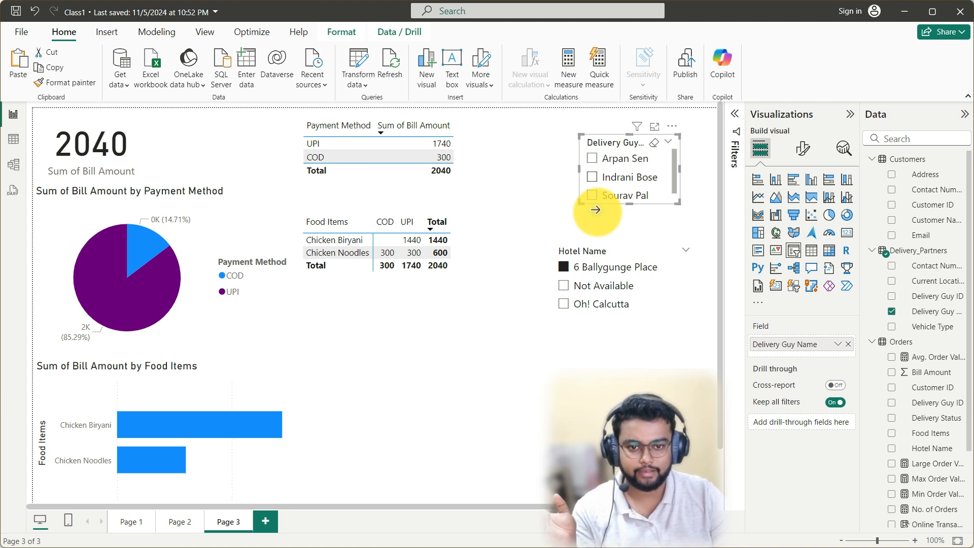
click(595, 209)
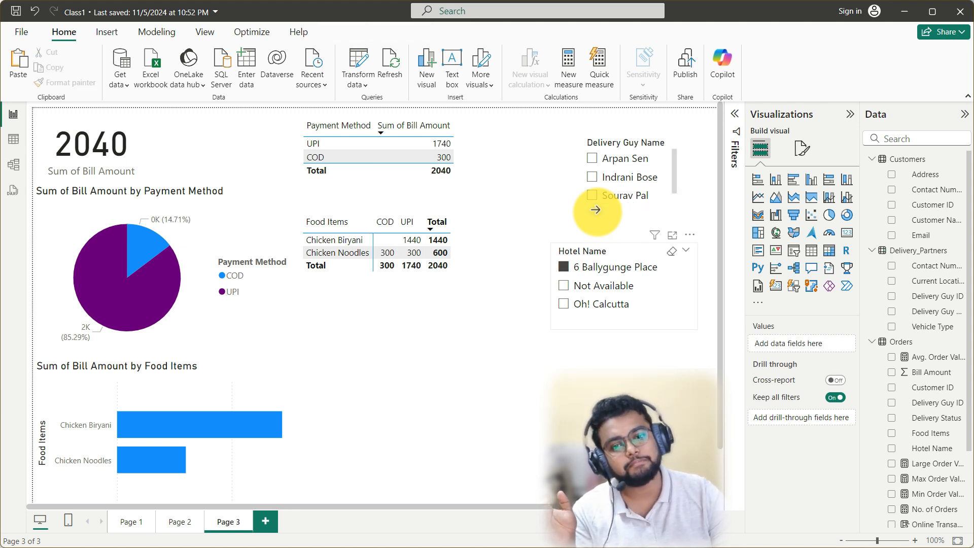
Step: Clear the 6 Ballygunge Place selection and align the Hotel Name slicer directly beneath the Delivery Guy Name slicer
click(564, 266)
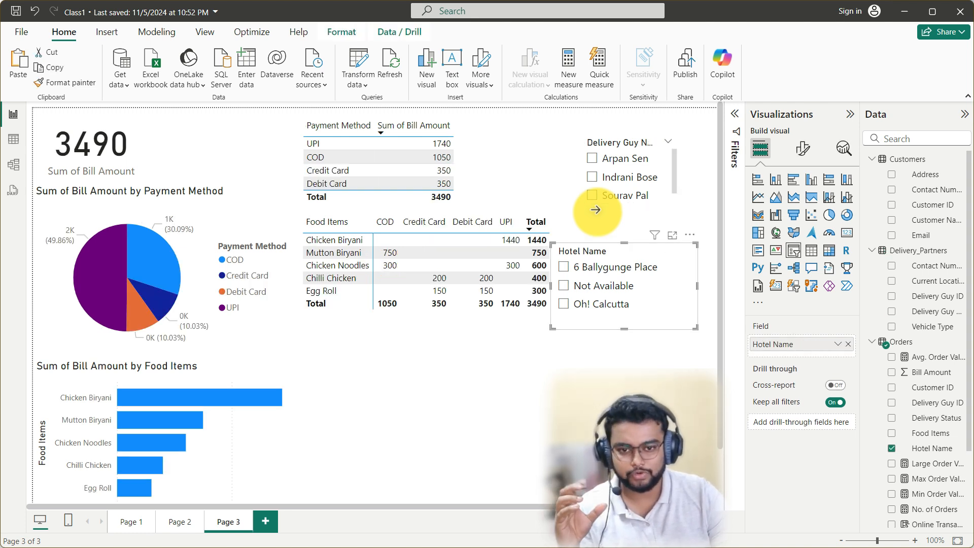
drag(583, 237, 596, 209)
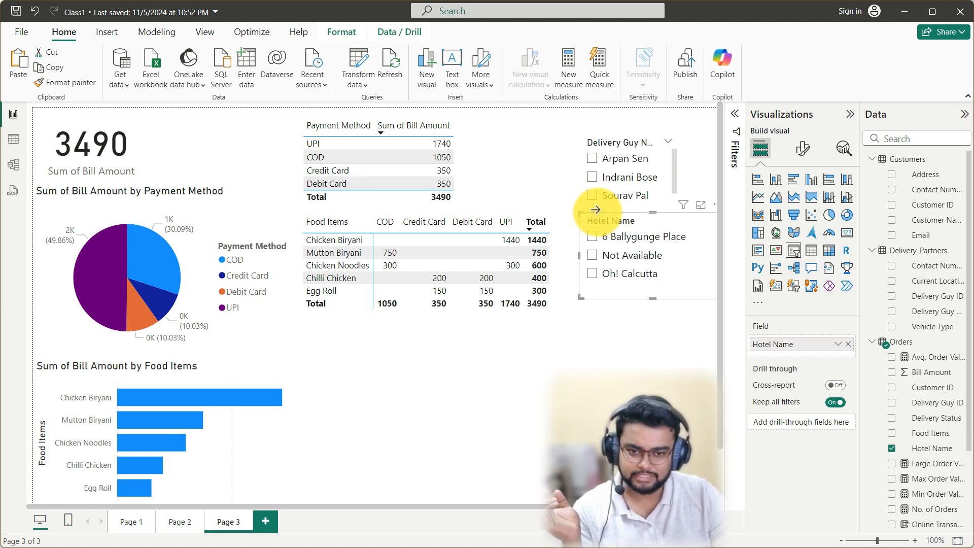
click(596, 210)
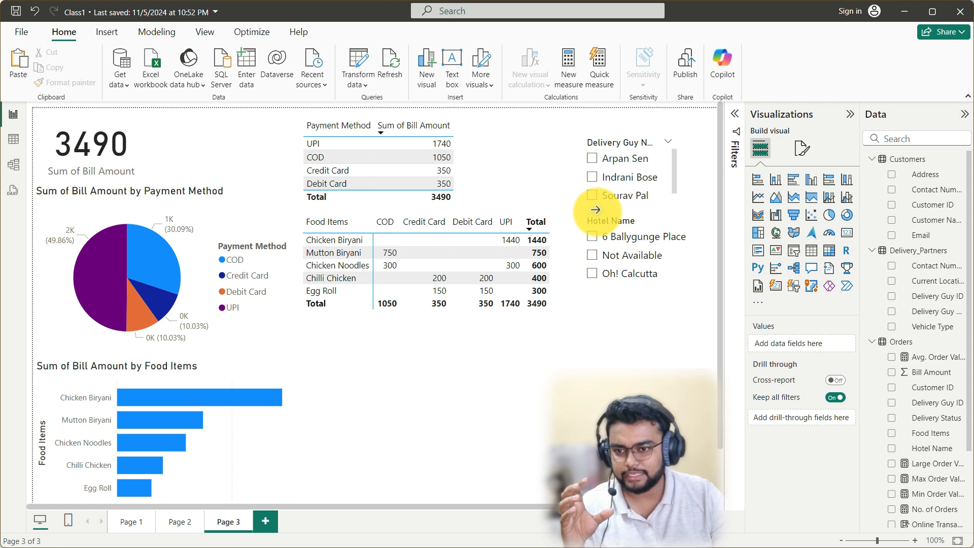